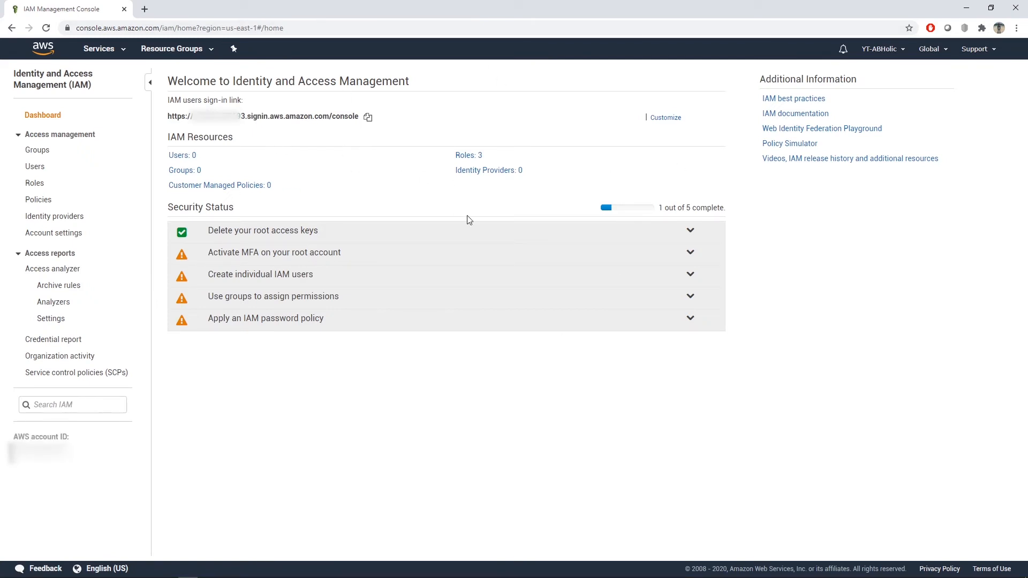
drag(257, 101, 168, 101)
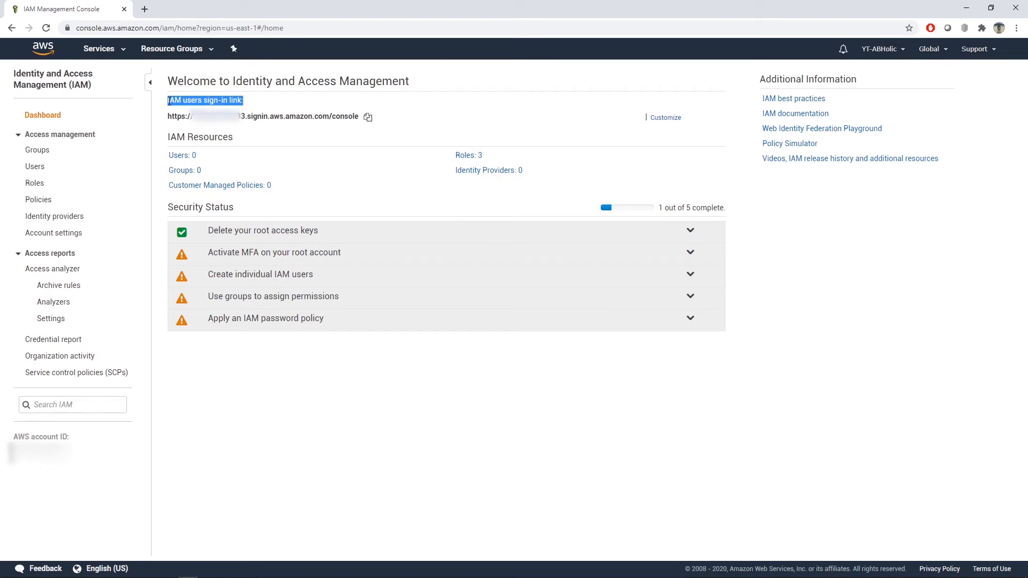
click(420, 113)
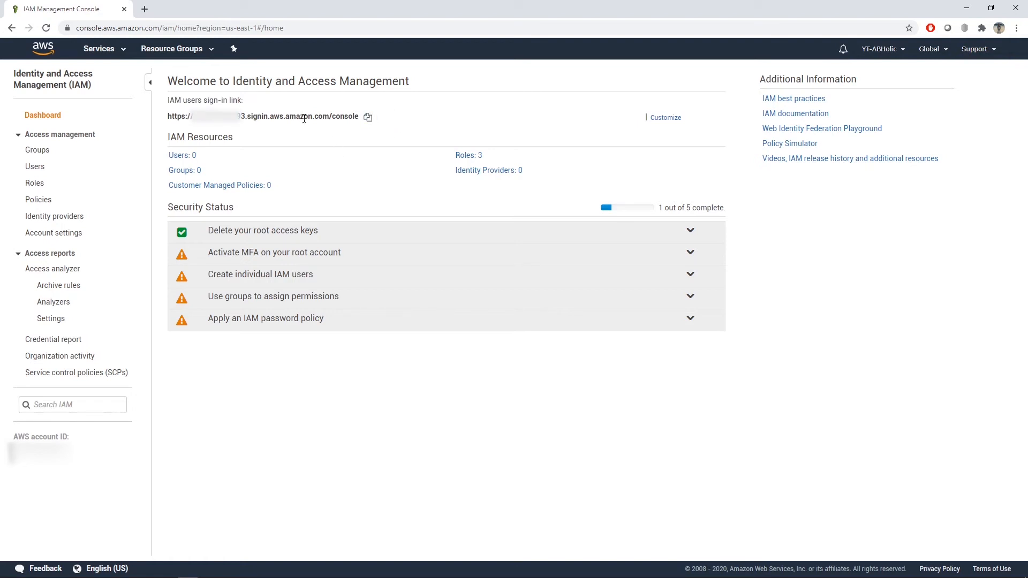
triple_click(244, 116)
drag(243, 116, 281, 126)
click(284, 128)
Step: Customize the IAM users sign-in link by creating the account alias "youtubeabholic"
click(662, 120)
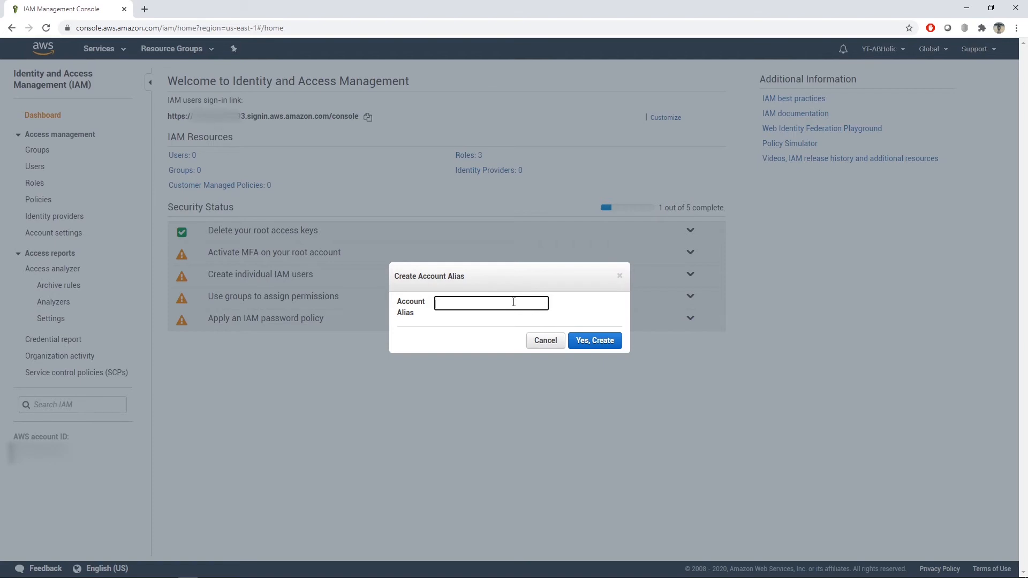
text(youtubeabholic)
click(596, 347)
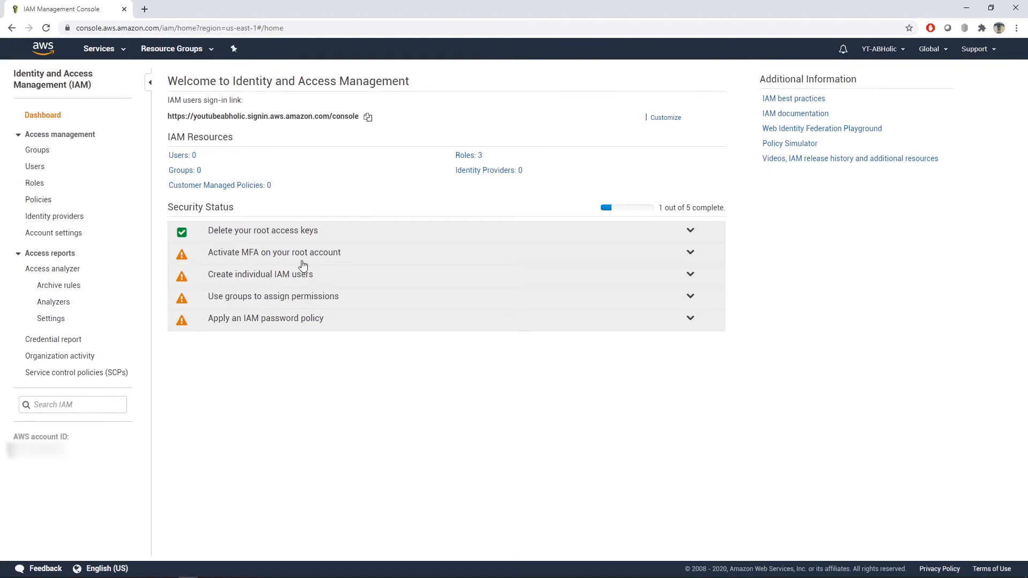
Step: Start activating MFA on the root account with a virtual MFA device and reveal its QR code
click(268, 256)
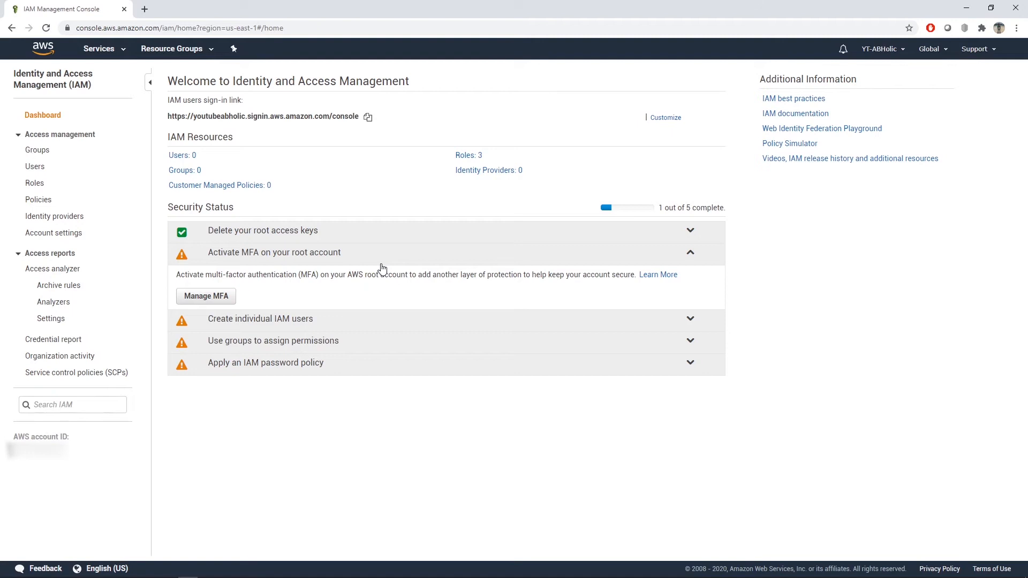
click(225, 303)
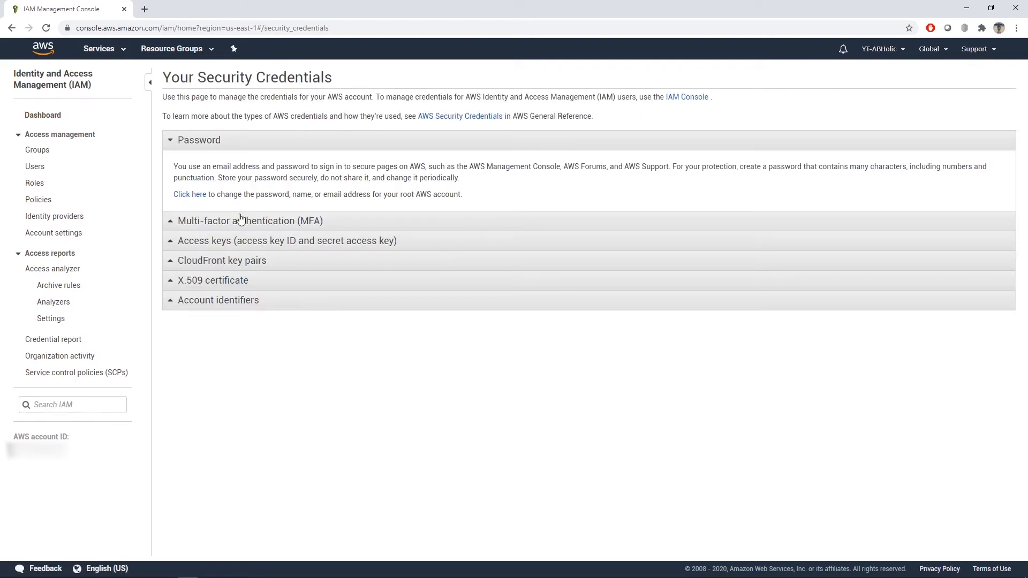
click(260, 222)
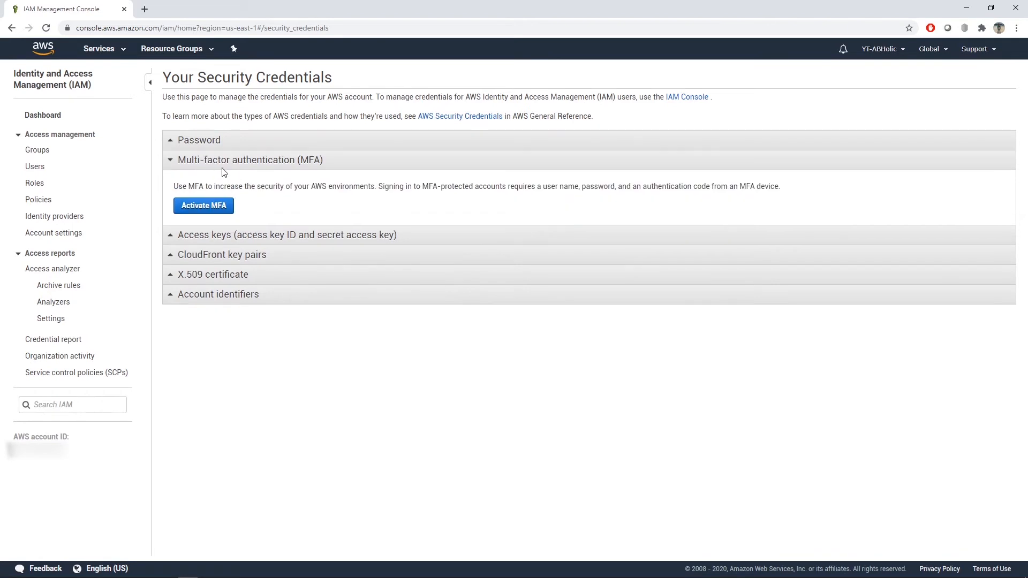
click(221, 208)
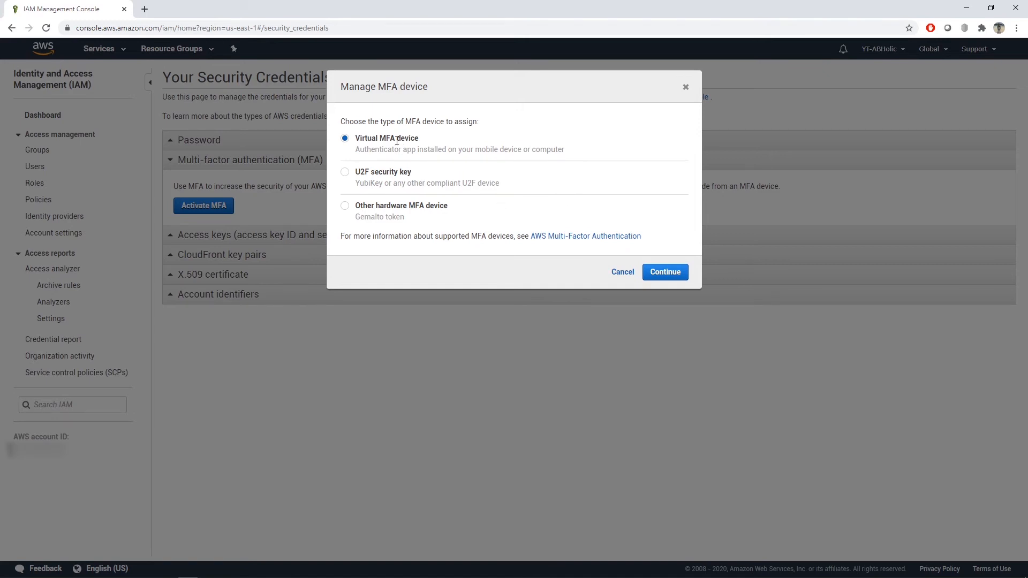
click(651, 272)
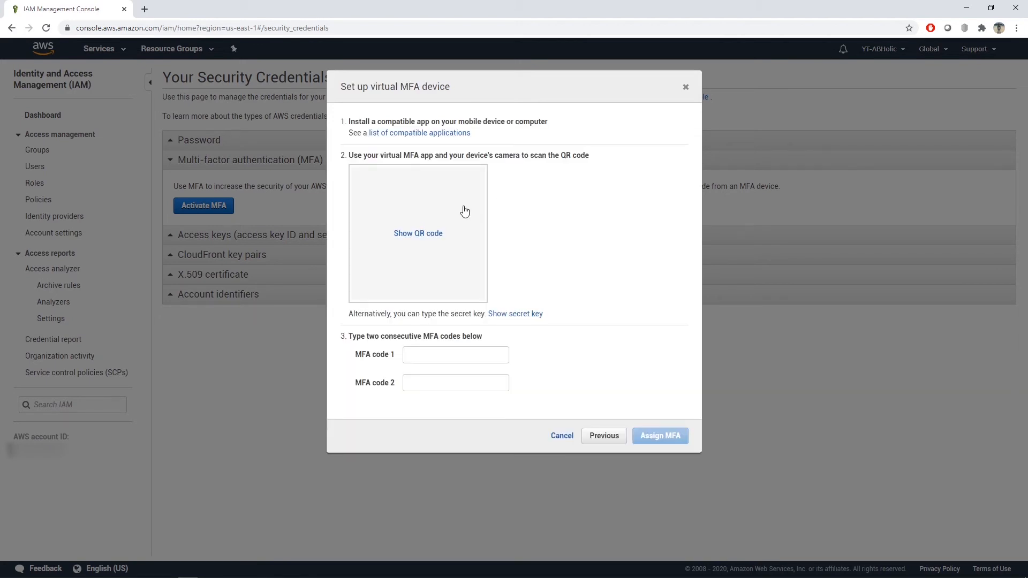
click(431, 235)
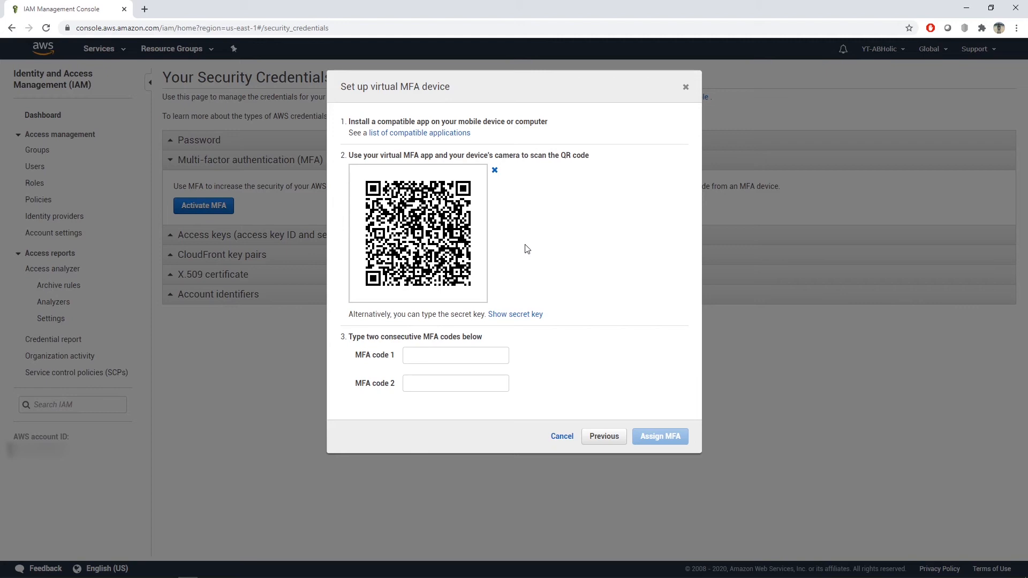
Step: Enter two consecutive MFA codes from the authenticator app, assign the virtual MFA device and close the setup dialog
click(446, 354)
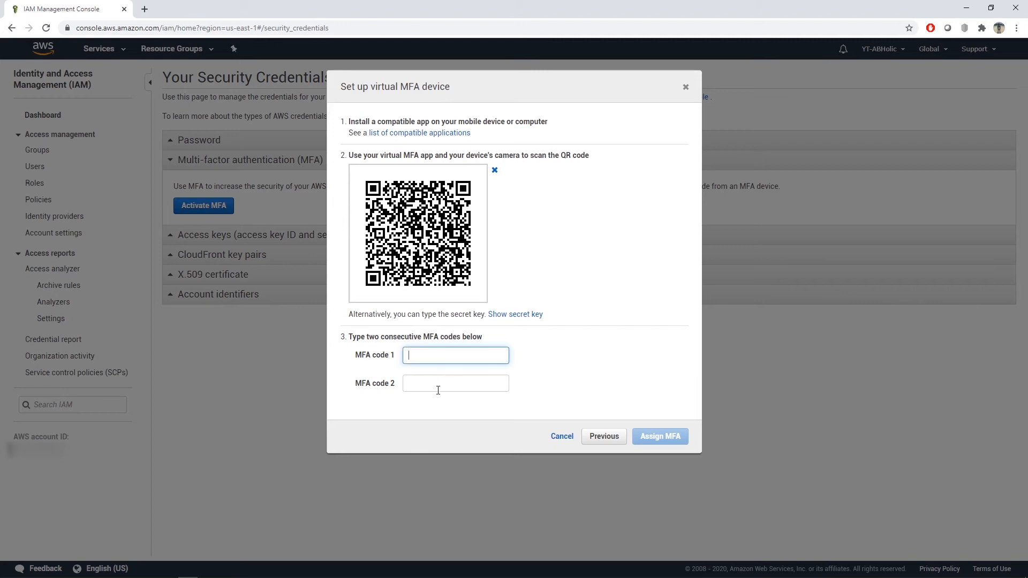
click(438, 390)
click(434, 359)
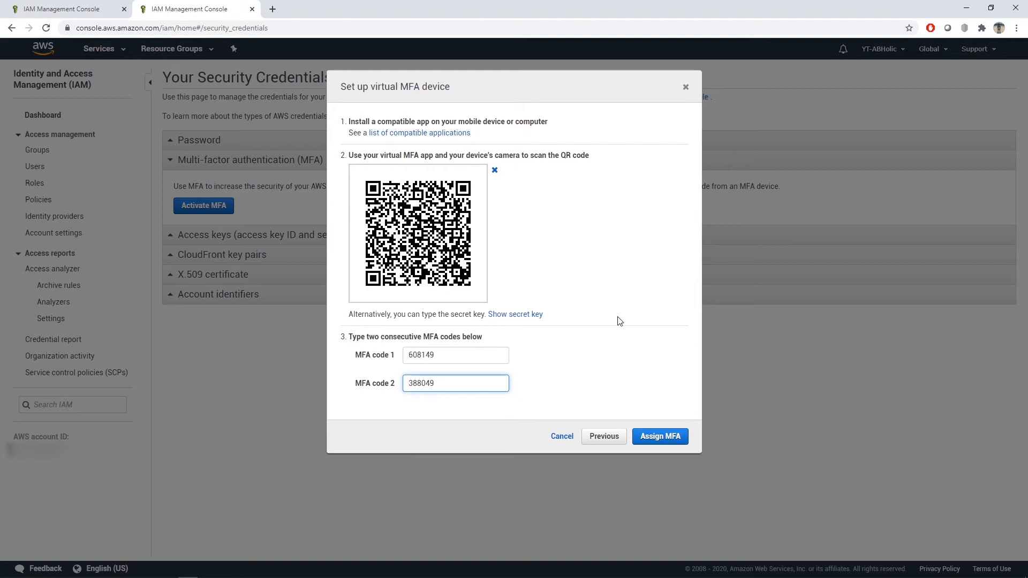
click(664, 435)
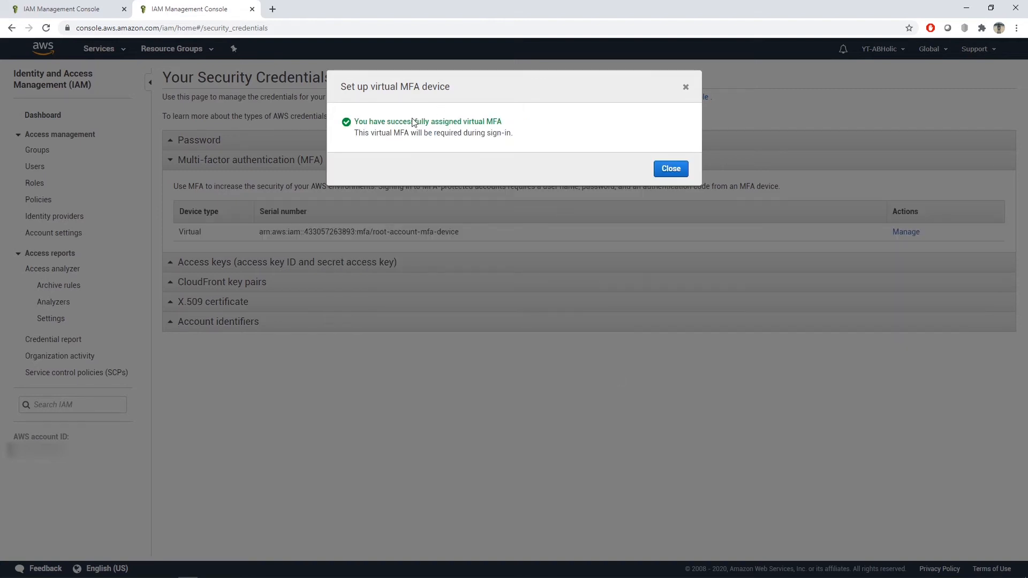
click(668, 170)
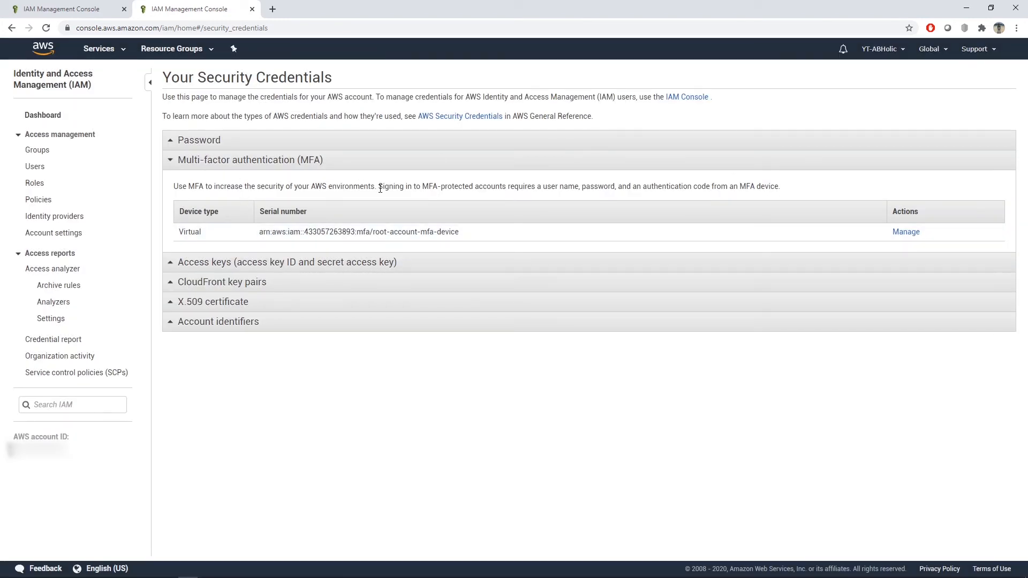
Step: Return to the IAM dashboard, start adding an individual IAM user and set the user name to "YTHolic"
click(51, 116)
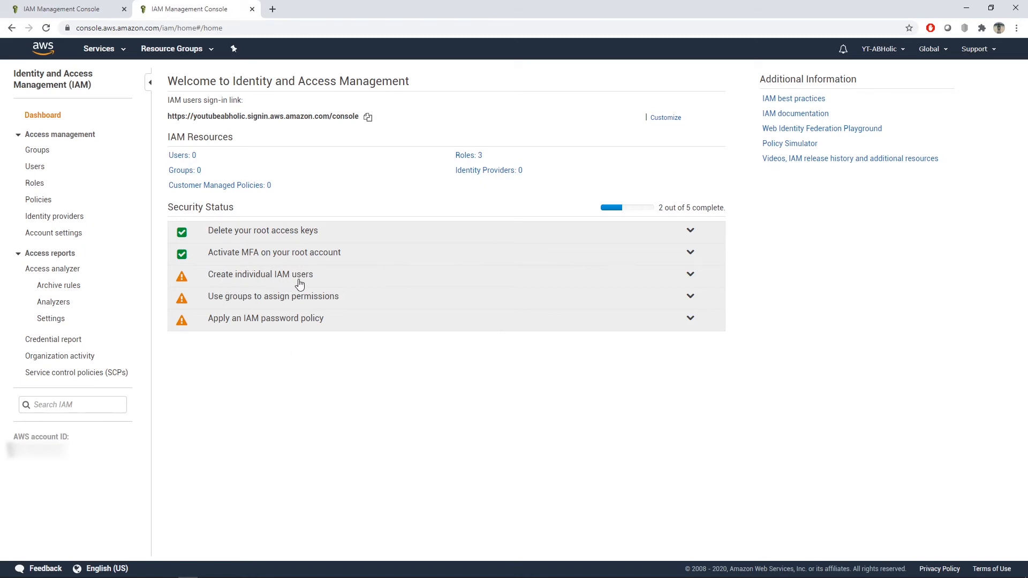
click(346, 283)
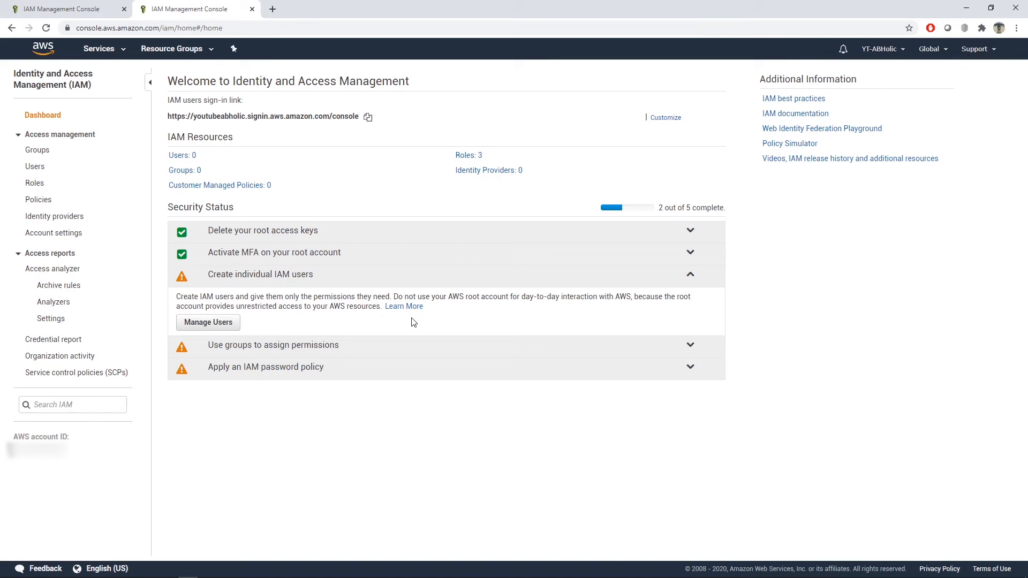
click(222, 323)
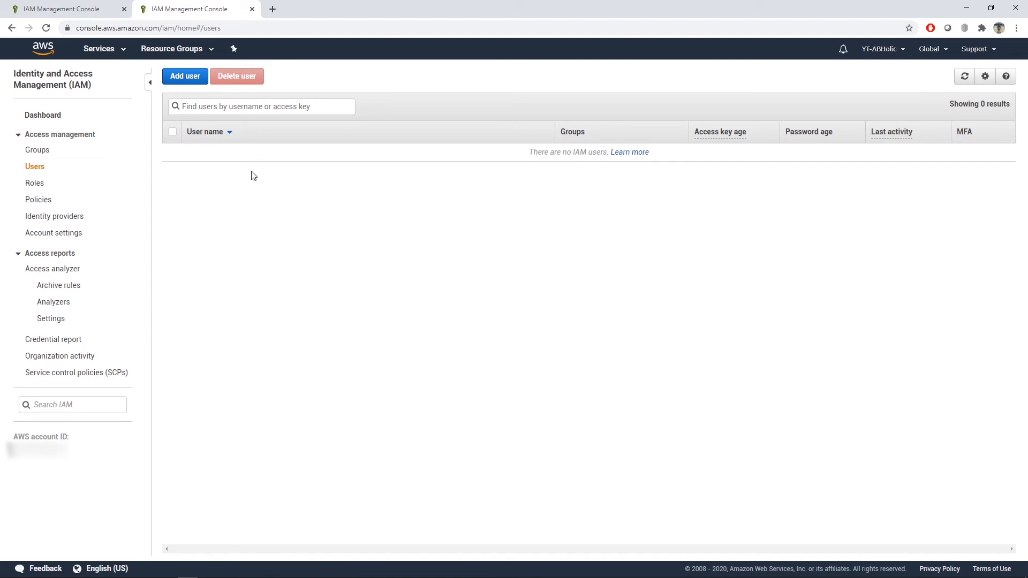
click(192, 81)
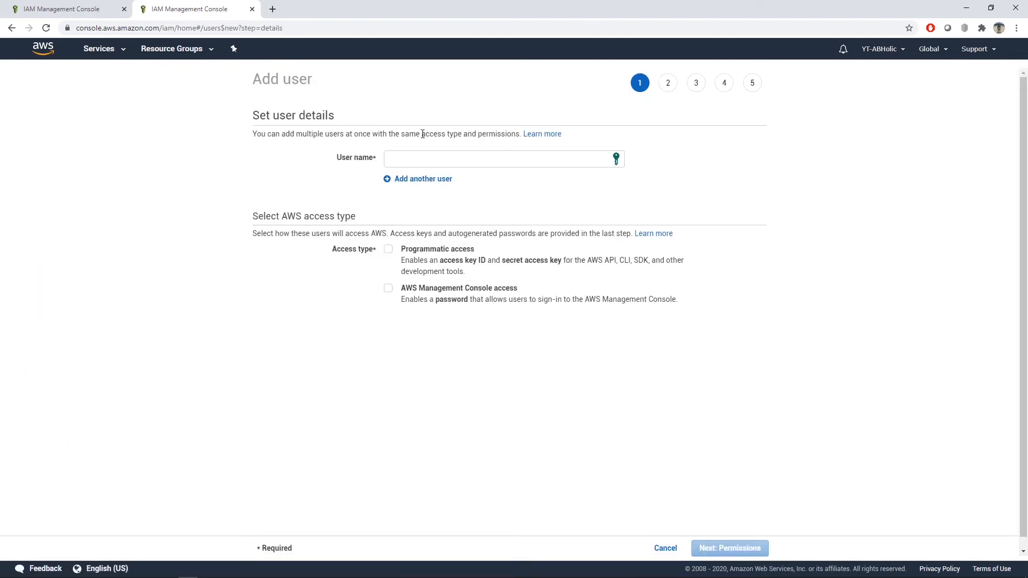
click(427, 159)
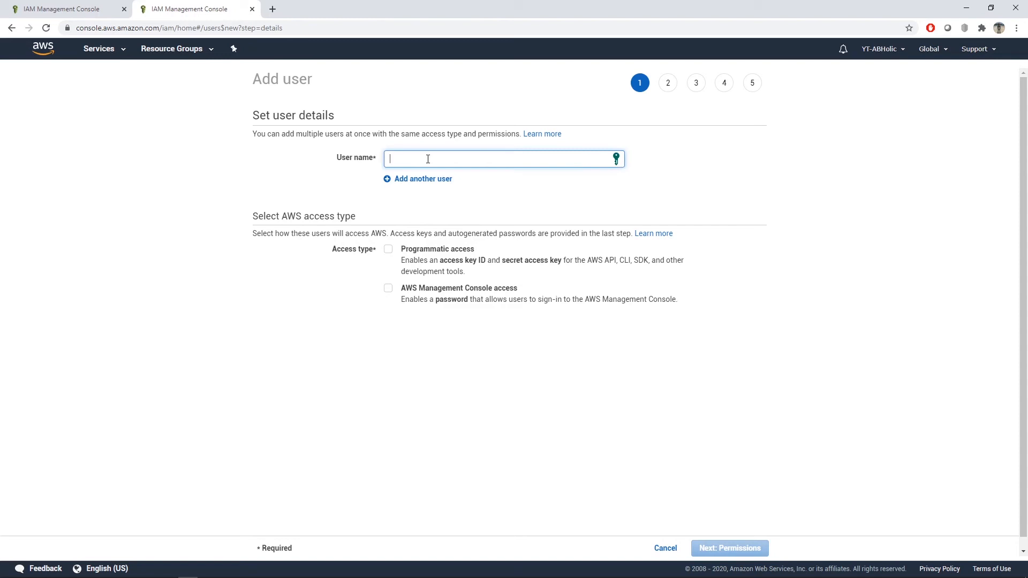
text(YT)
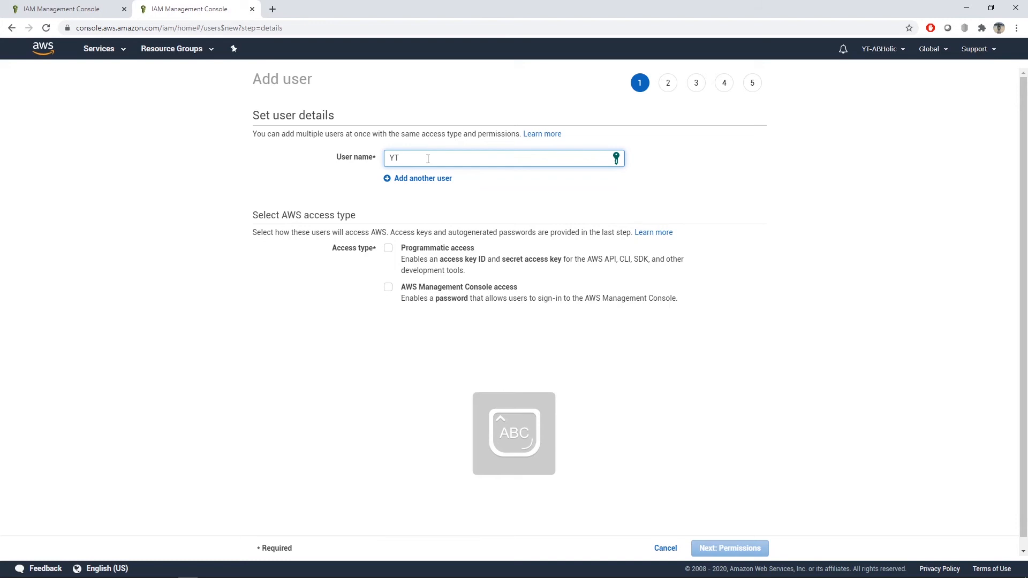
text(Holic)
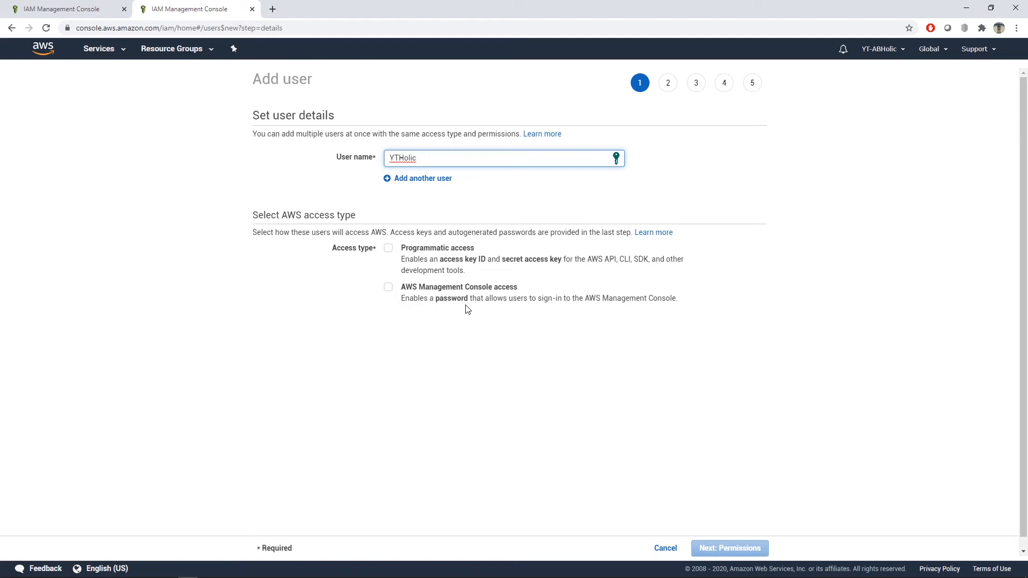
Step: Grant the new user AWS Management Console access without programmatic access and proceed to the permissions stage
click(388, 287)
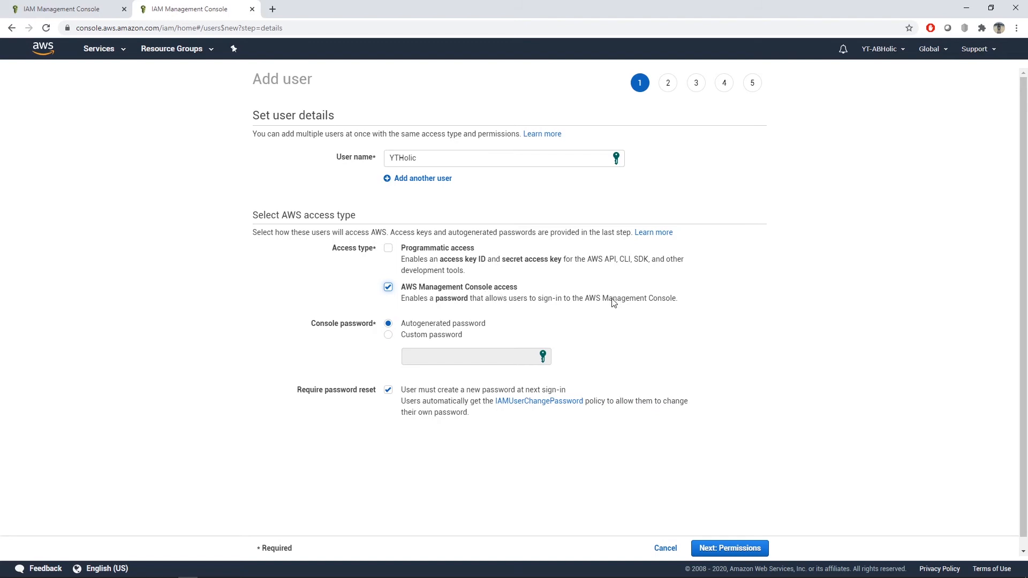
click(388, 249)
click(388, 249)
click(746, 547)
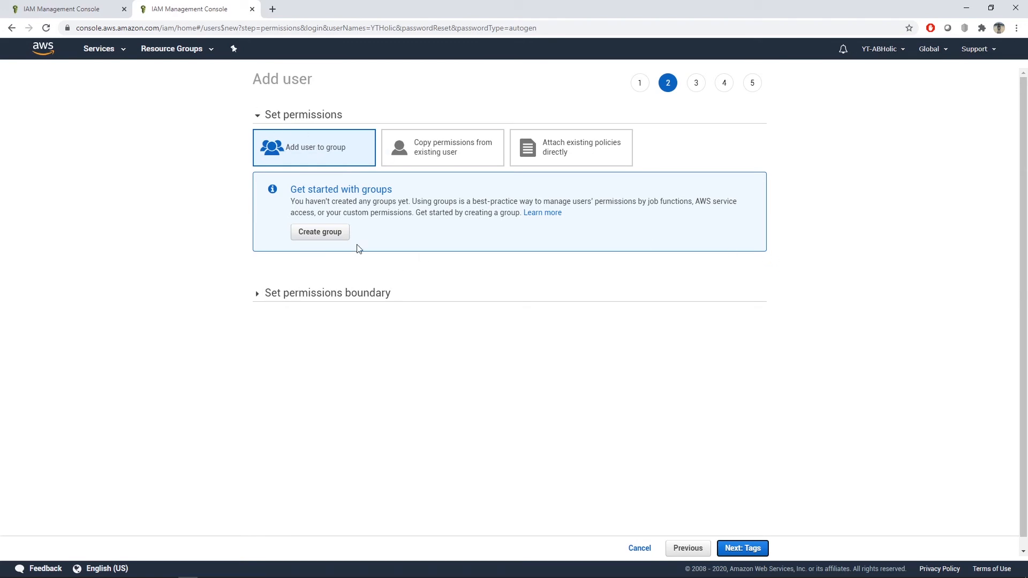
Step: Start creating a group for the user and name it "Developers"
click(337, 234)
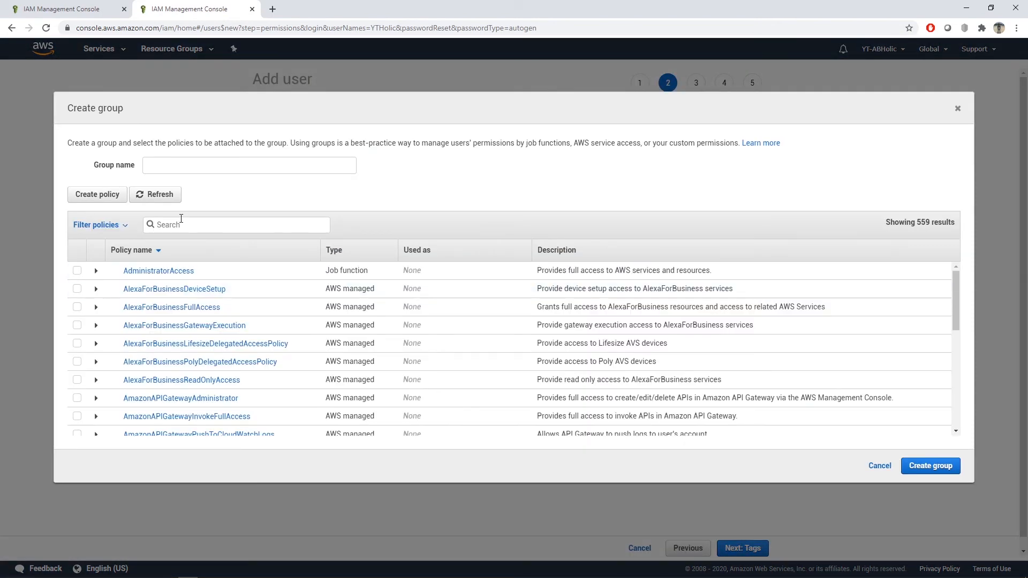
click(304, 172)
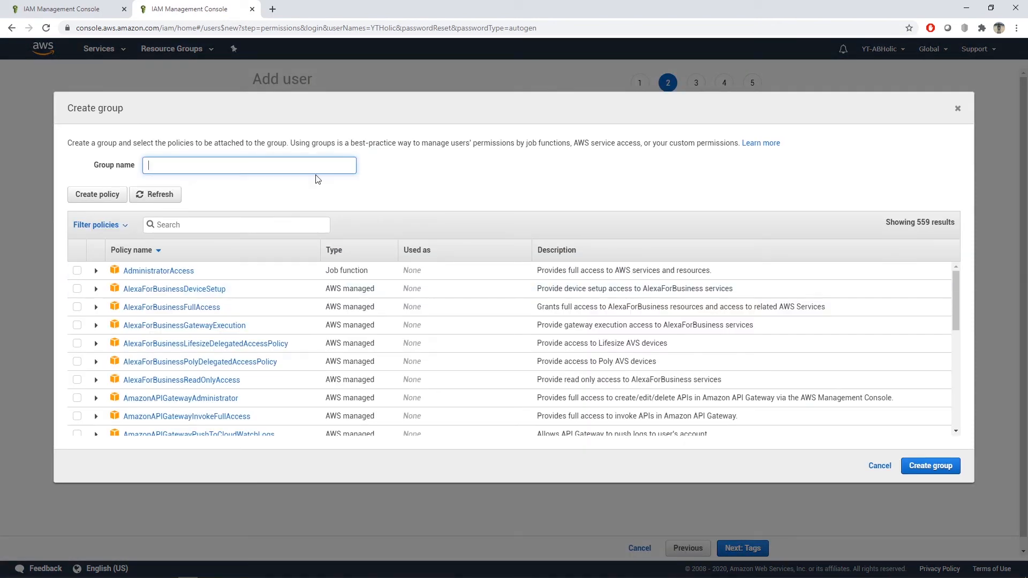
text(D)
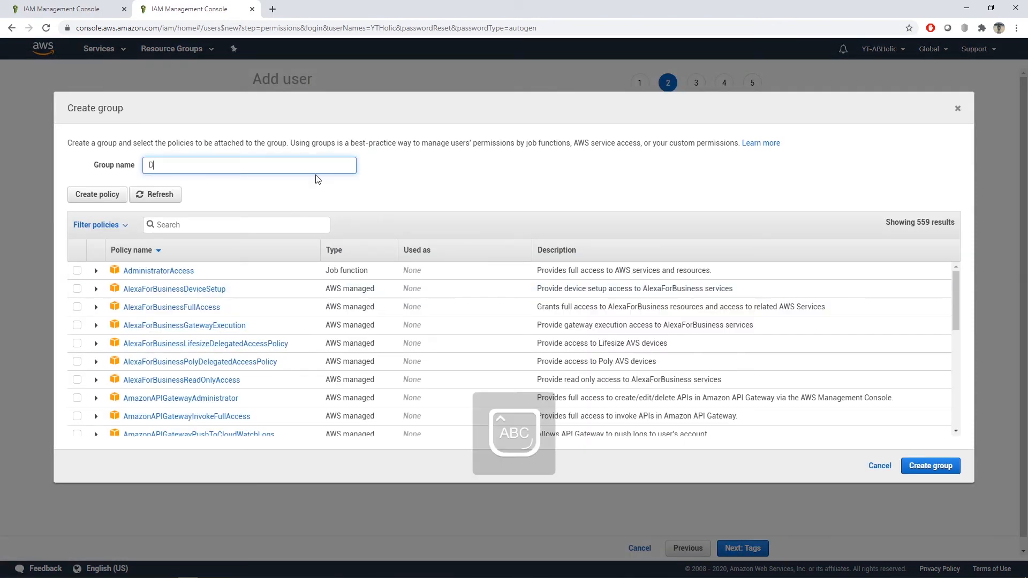
text(evelopers)
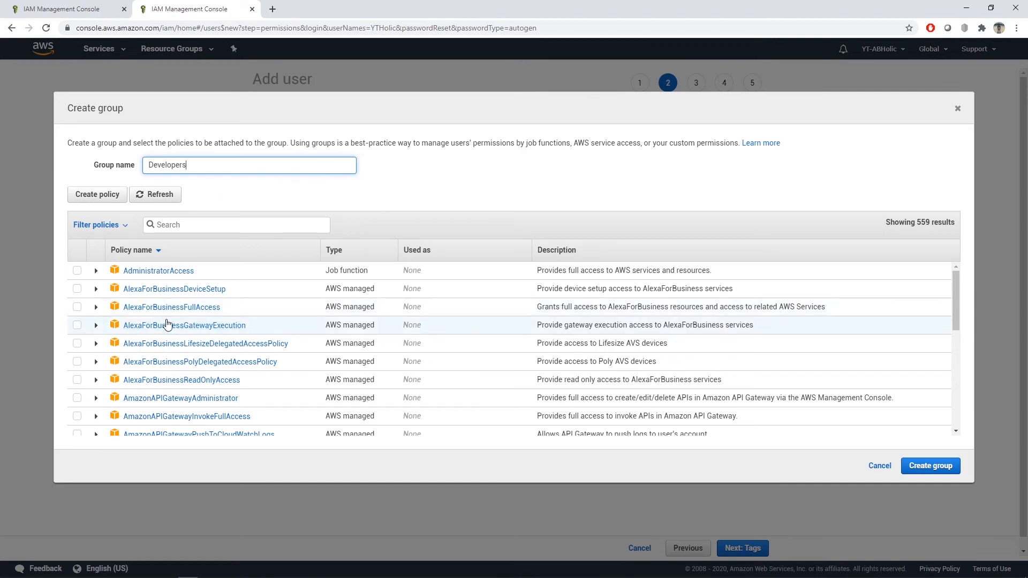
Step: Attach the AdministratorAccess policy to the Developers group, create the group and proceed to the user's tags stage
scroll(276, 333, down, 1)
scroll(276, 333, down, 5)
scroll(259, 333, up, 7)
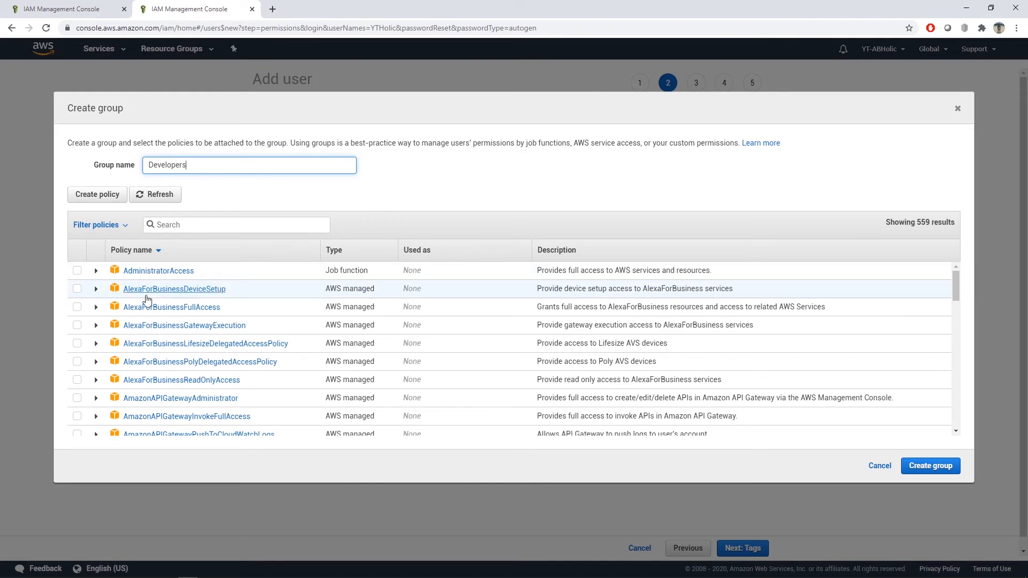
click(77, 272)
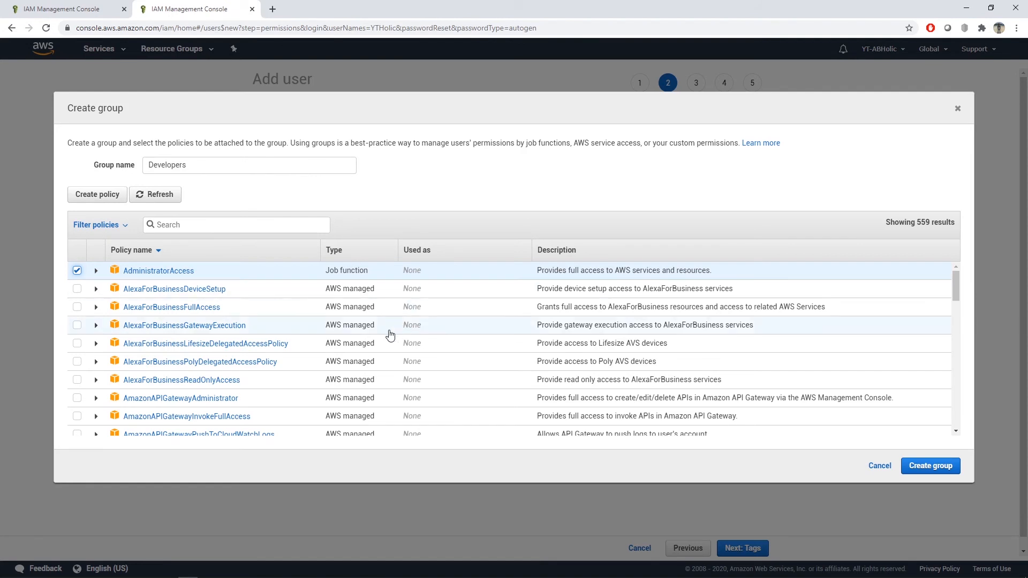
scroll(314, 333, down, 5)
scroll(314, 335, down, 10)
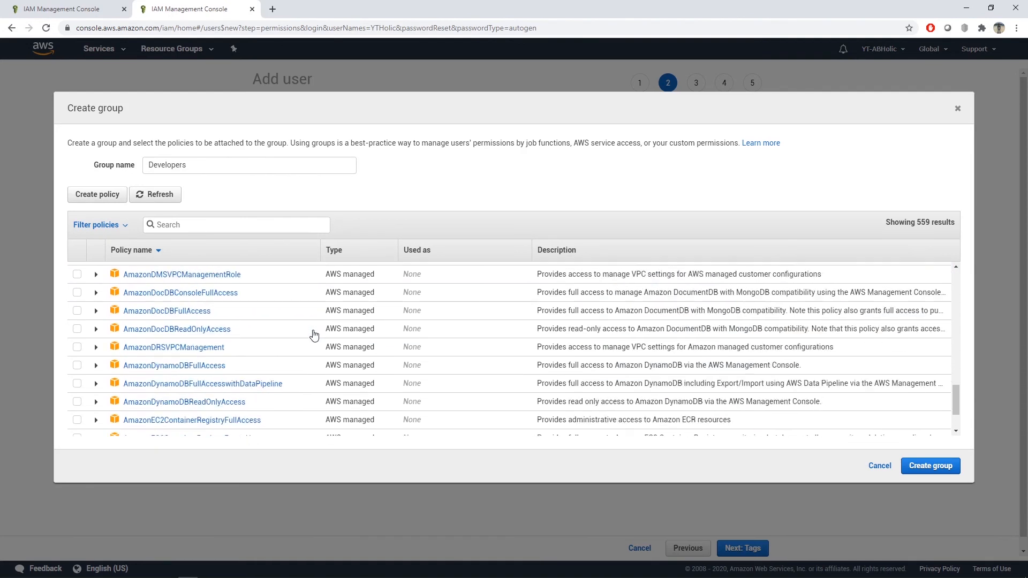
scroll(309, 336, down, 8)
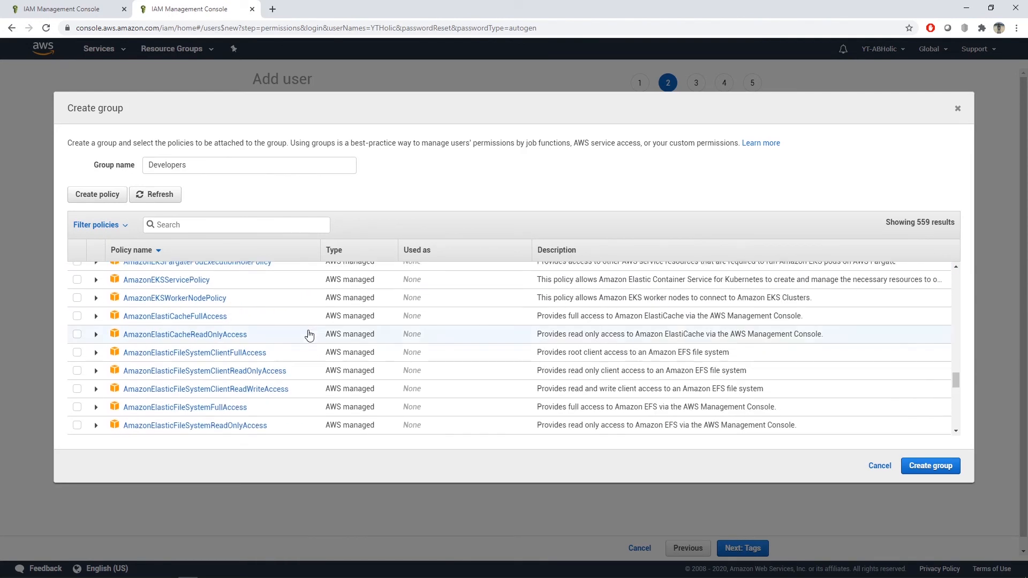
scroll(309, 336, down, 10)
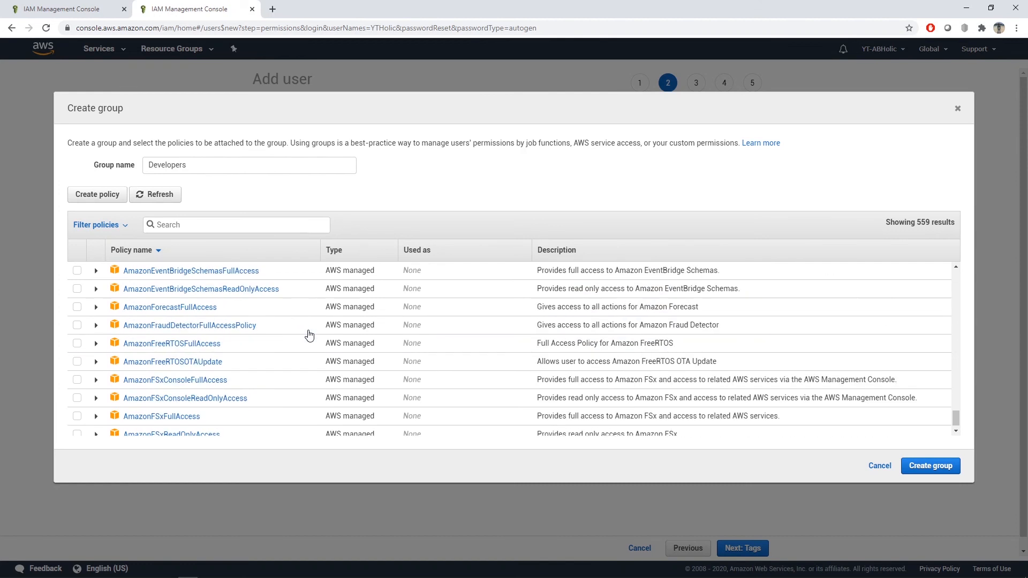
scroll(309, 335, up, 12)
scroll(309, 336, up, 15)
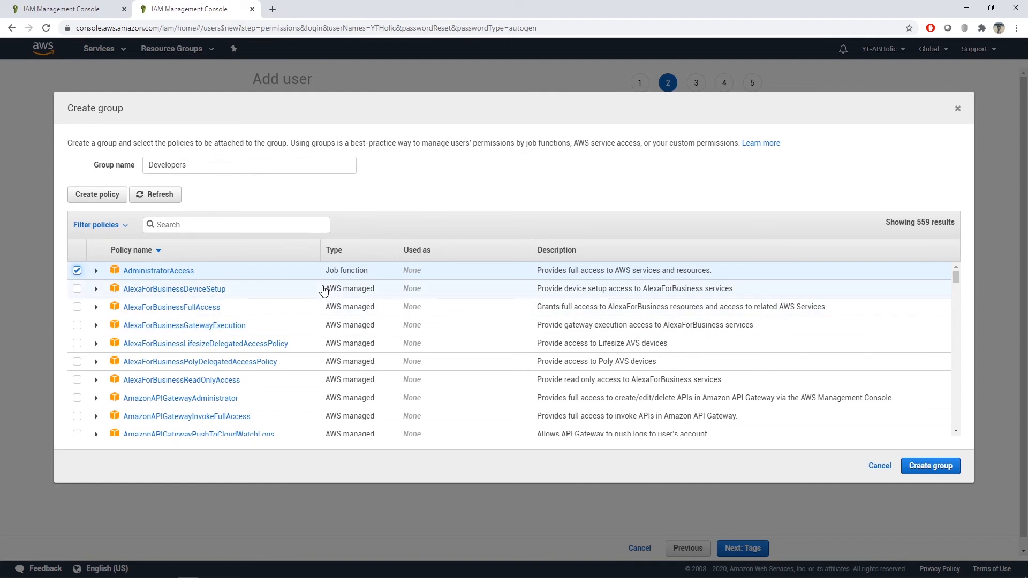
click(959, 465)
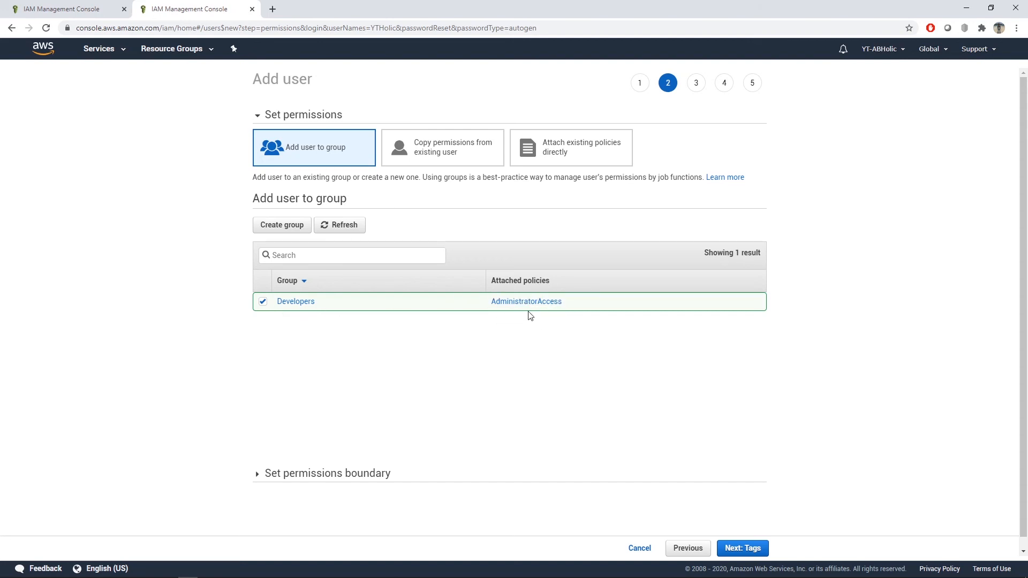
click(748, 550)
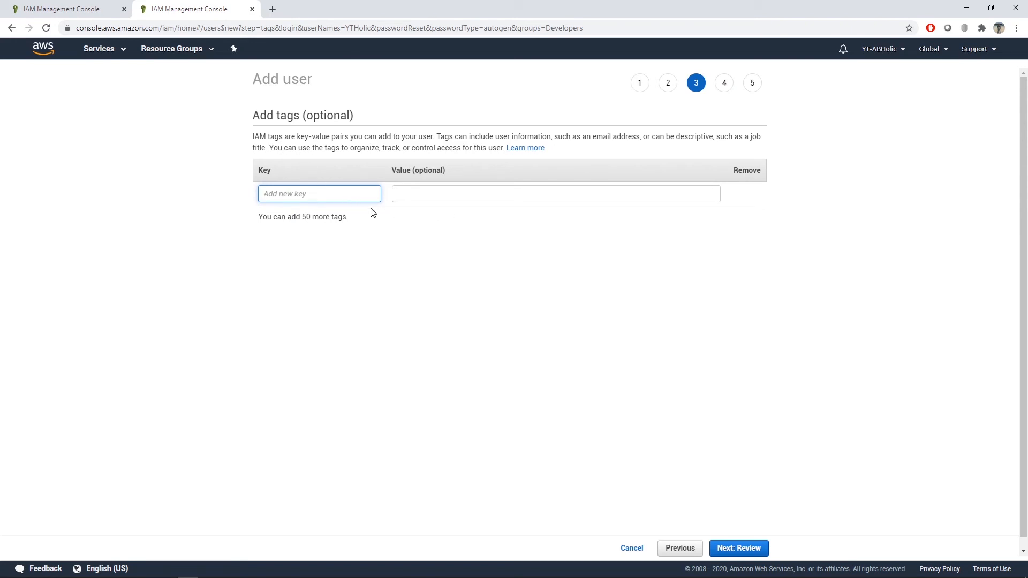
Step: Add a tag with key "name" and value "developer" to the new user and proceed to the review stage
text(name)
click(417, 198)
text(developer)
click(482, 296)
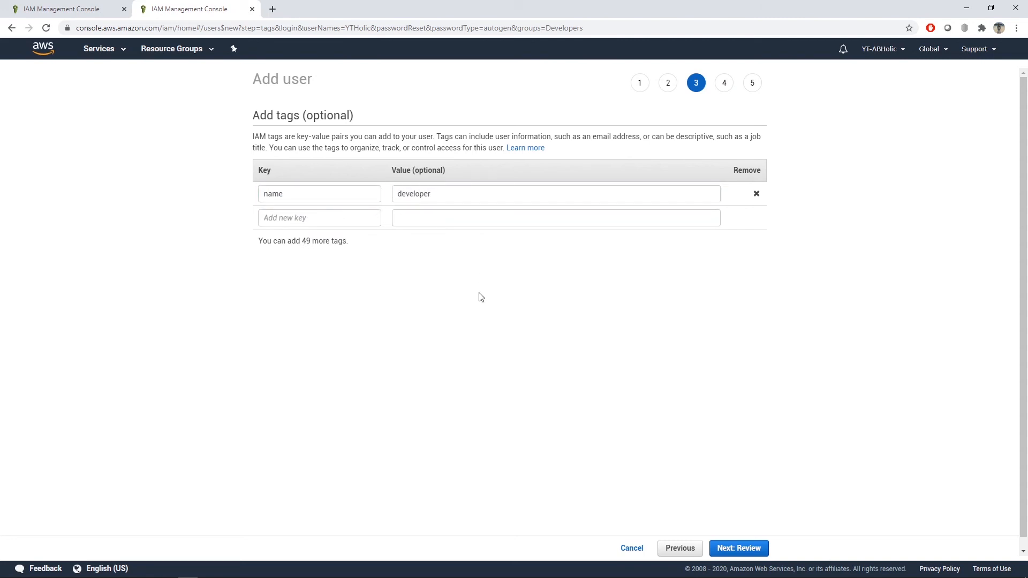
double_click(443, 196)
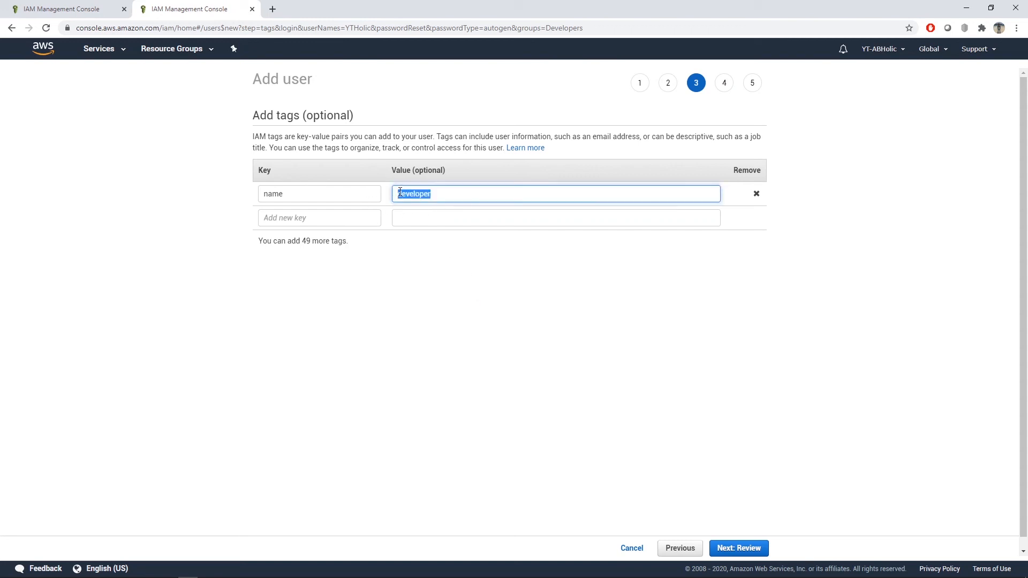
click(509, 300)
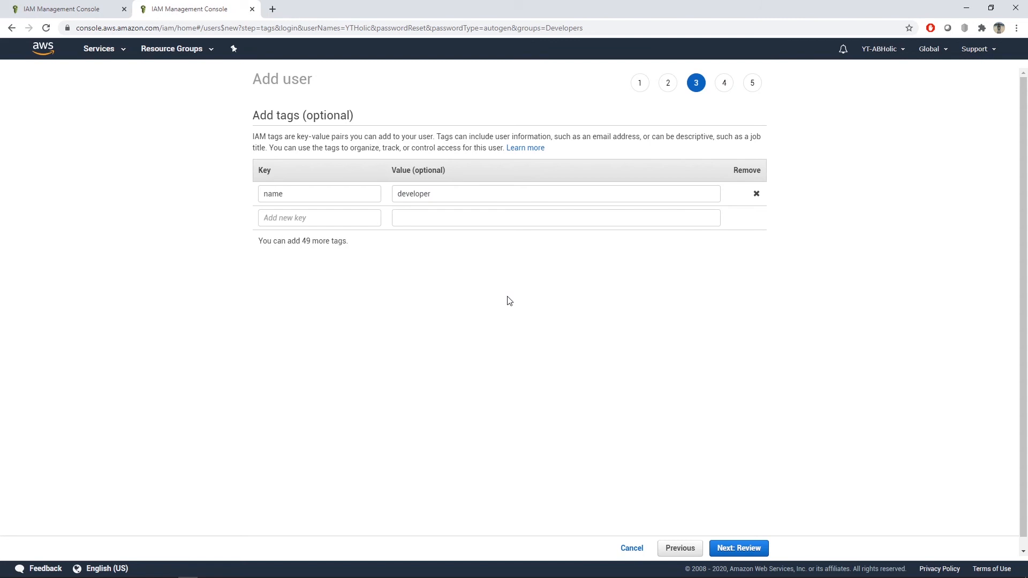
click(750, 544)
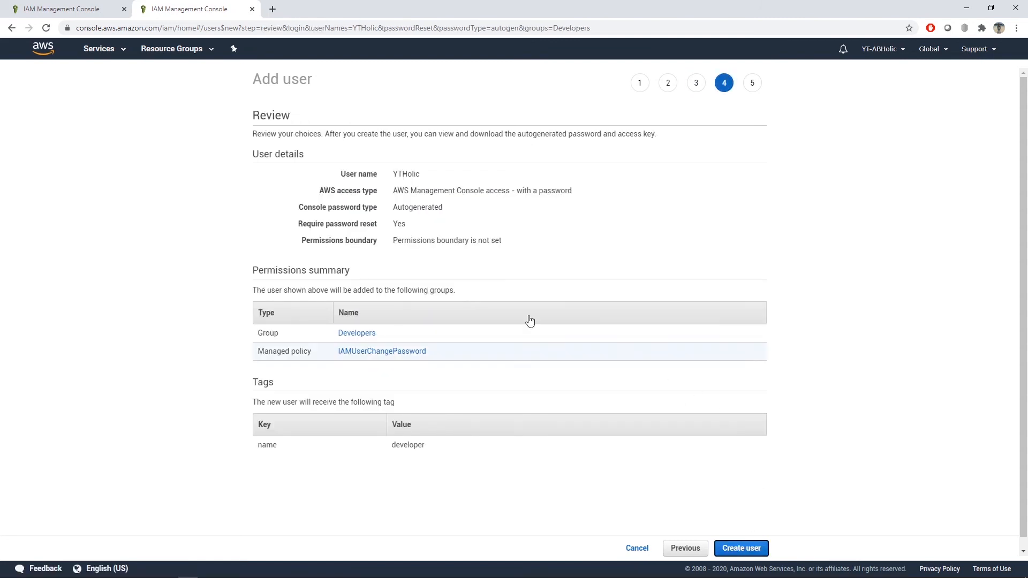
Step: Review the new user's details, permissions and tag, and create the user
scroll(429, 289, down, 1)
scroll(453, 294, up, 1)
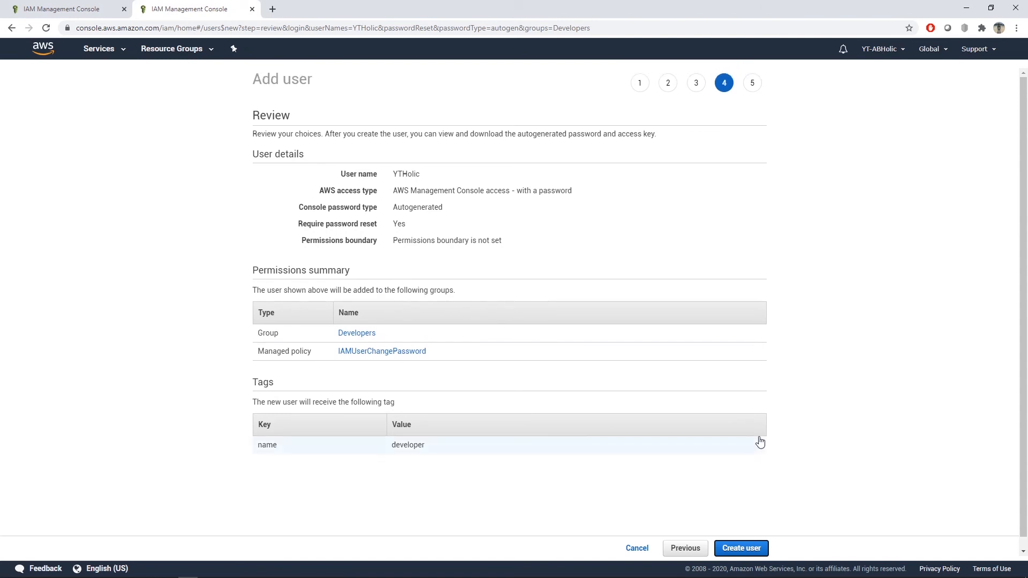
click(748, 547)
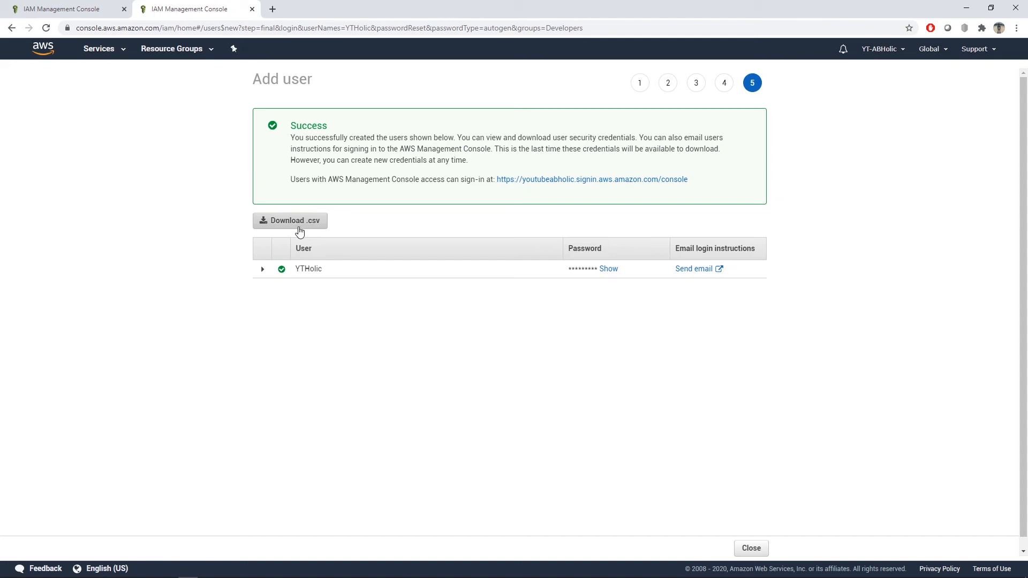
Step: Reveal the new user's autogenerated password and close the Add user wizard
click(609, 269)
click(610, 288)
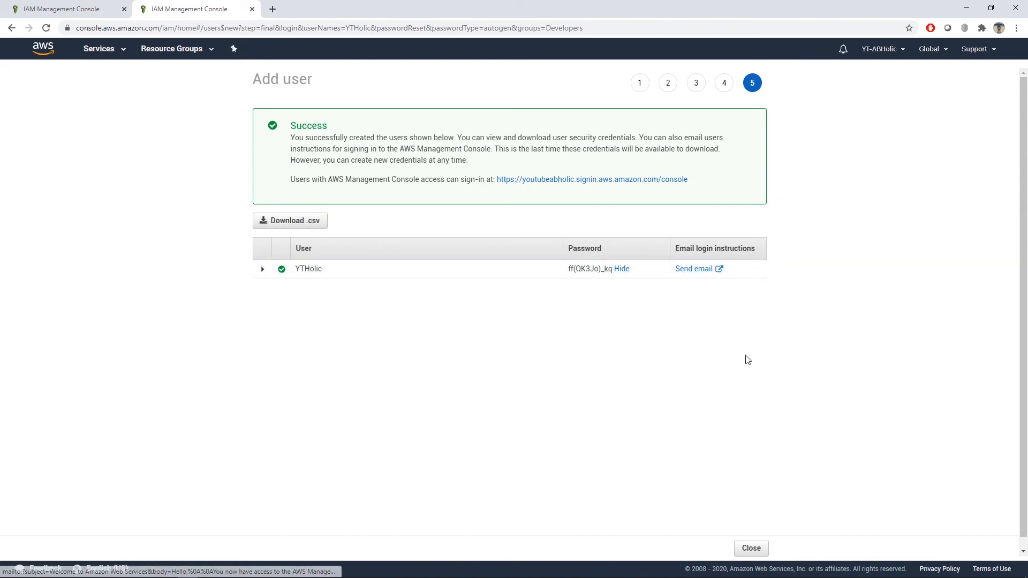
drag(717, 246, 765, 251)
click(850, 332)
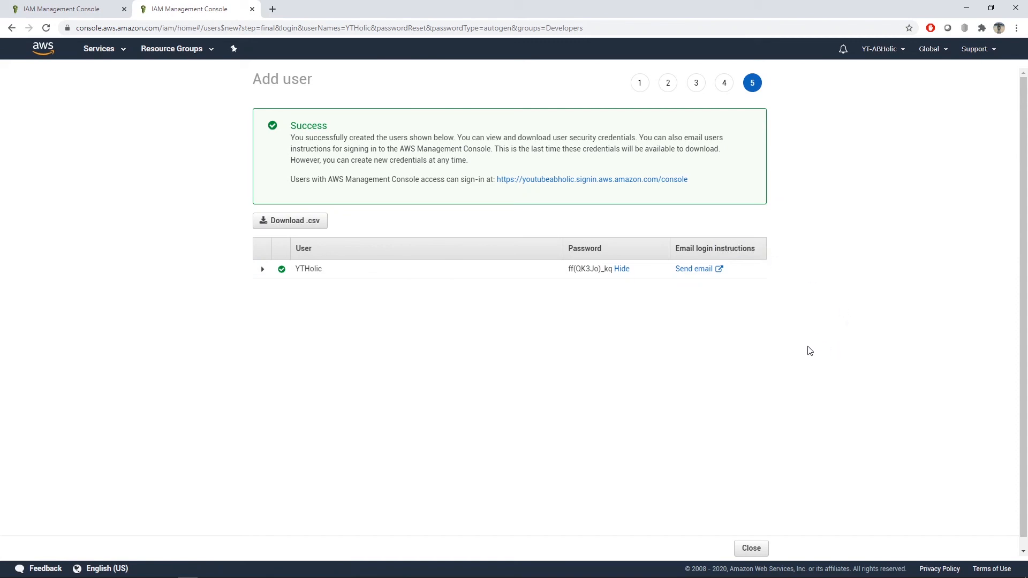
click(745, 551)
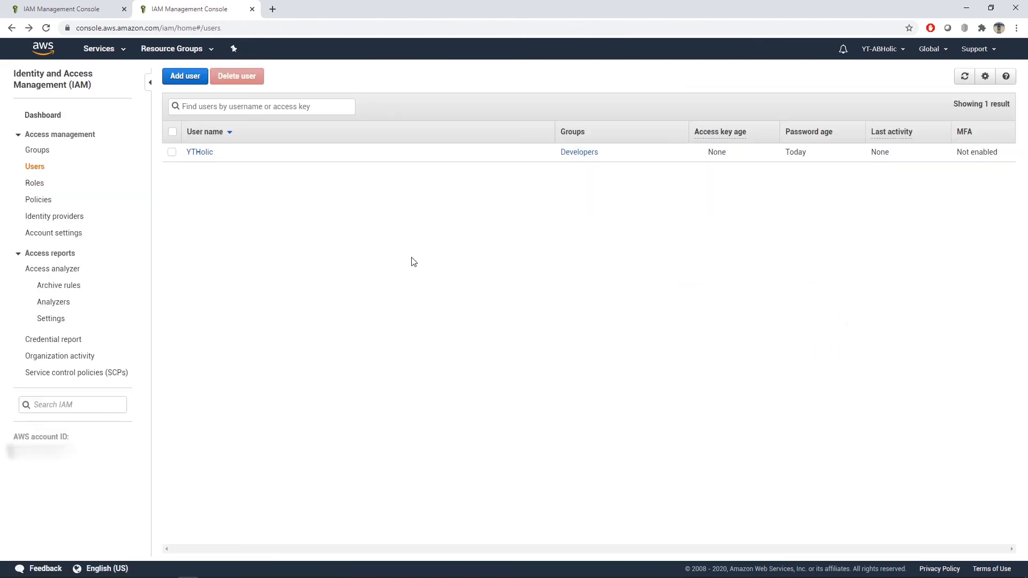
Step: Return to the IAM dashboard and start setting a password policy for the account
click(54, 116)
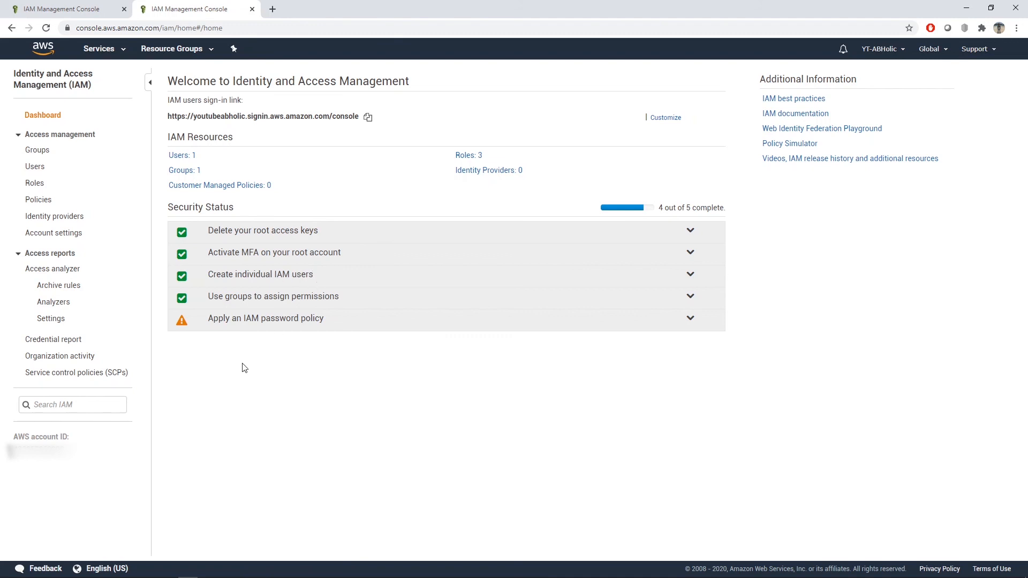
click(226, 325)
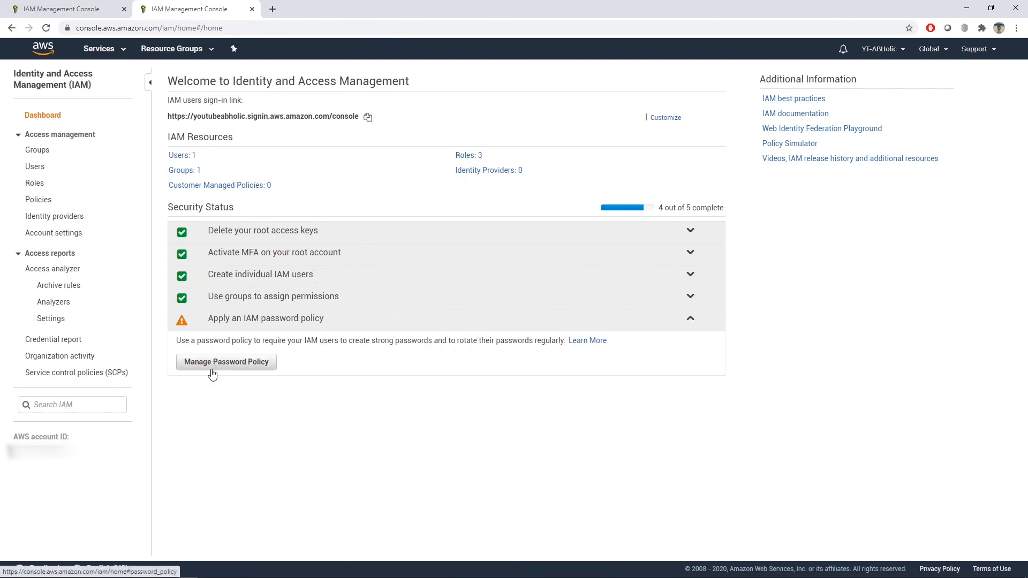
click(253, 367)
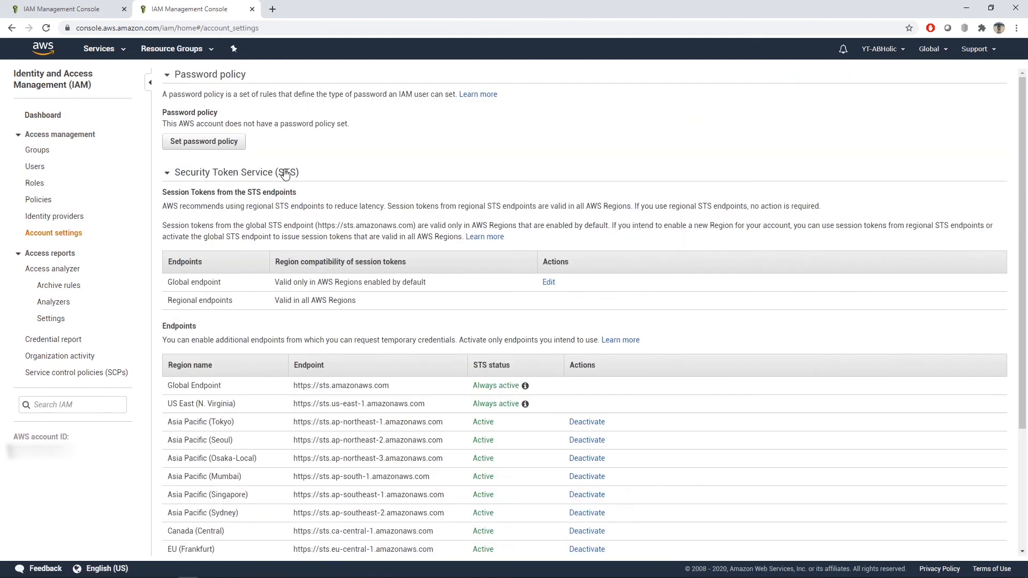
click(204, 141)
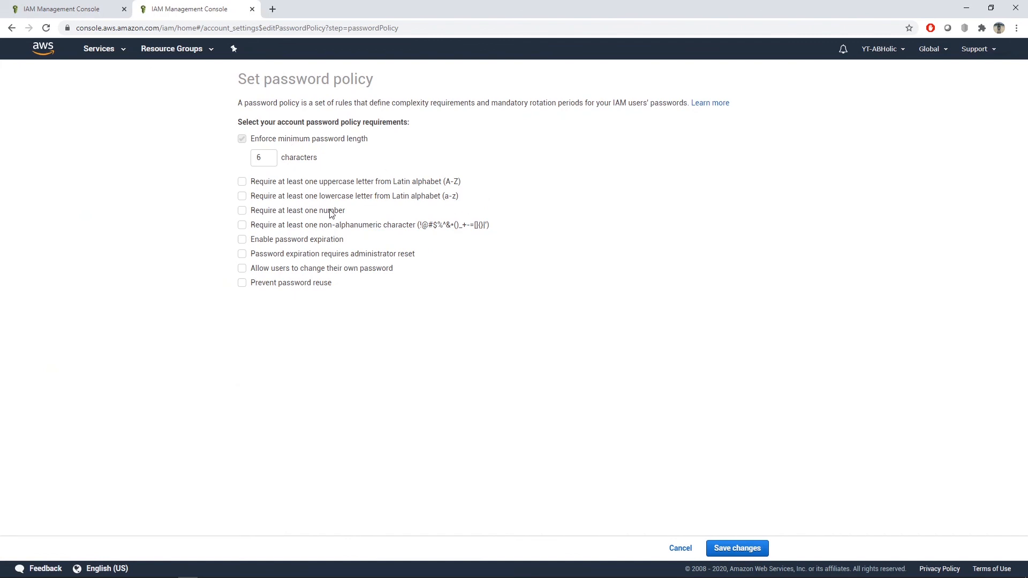
Step: Require at least one uppercase and one lowercase letter in the password policy and save the changes
double_click(258, 157)
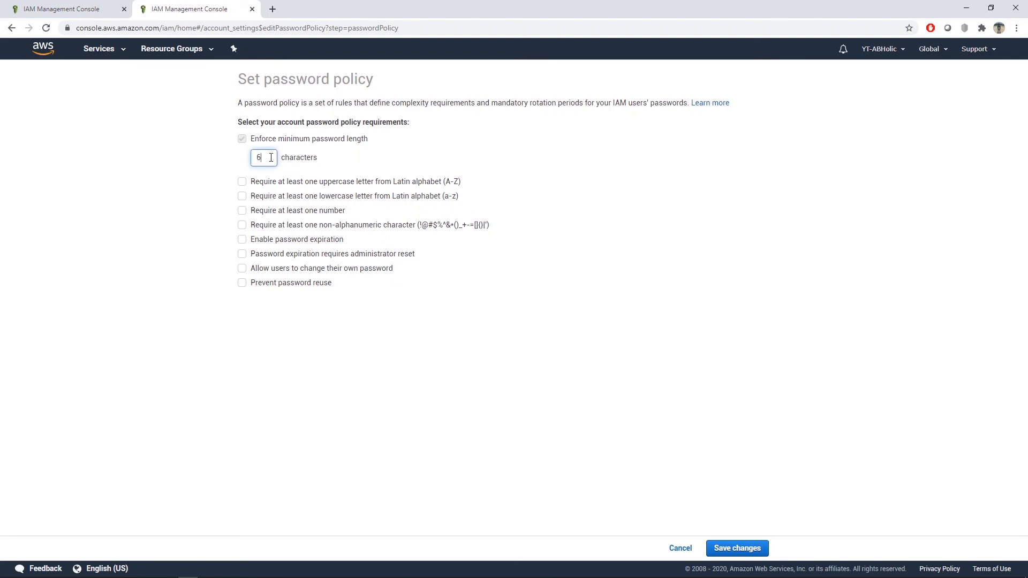
click(208, 184)
click(242, 182)
click(242, 196)
click(735, 550)
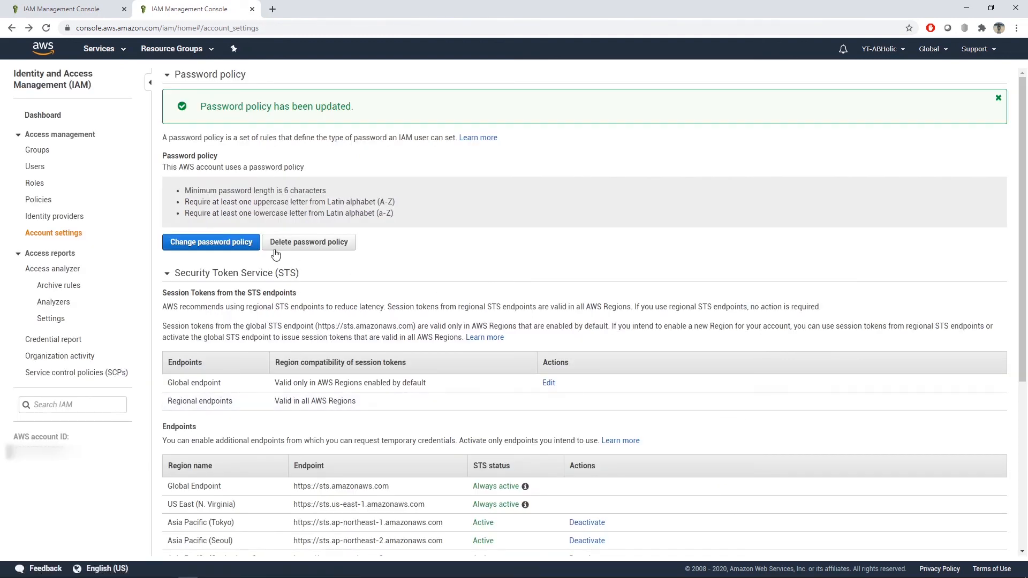
Step: Check the security status on the IAM dashboard and view the users in the Developers group
click(61, 121)
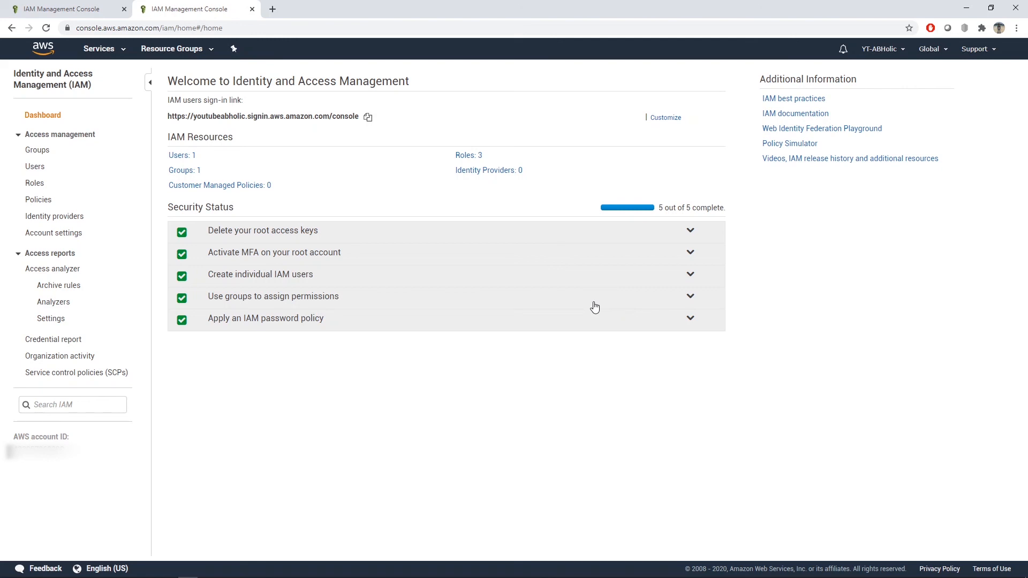
click(52, 154)
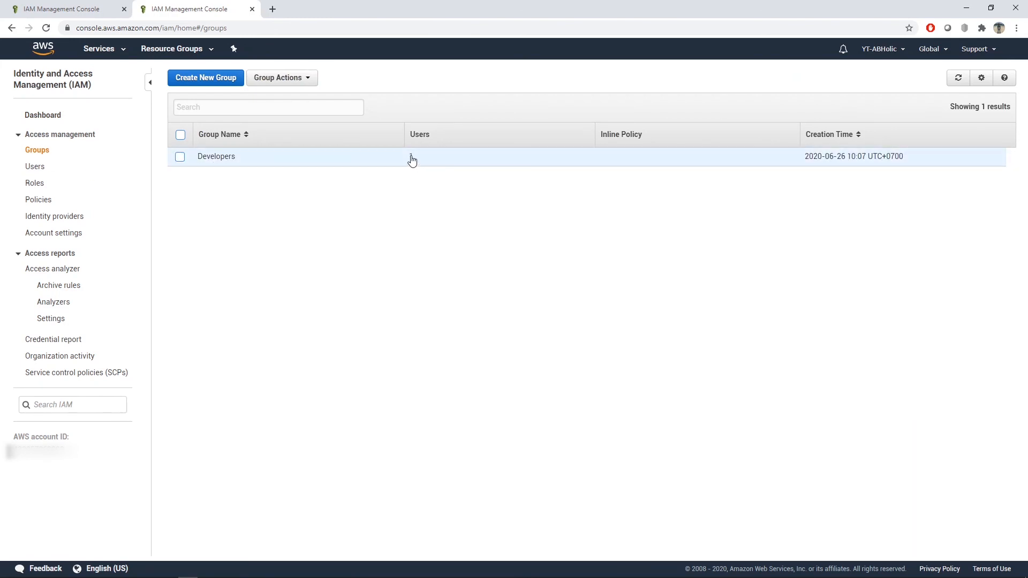
click(221, 156)
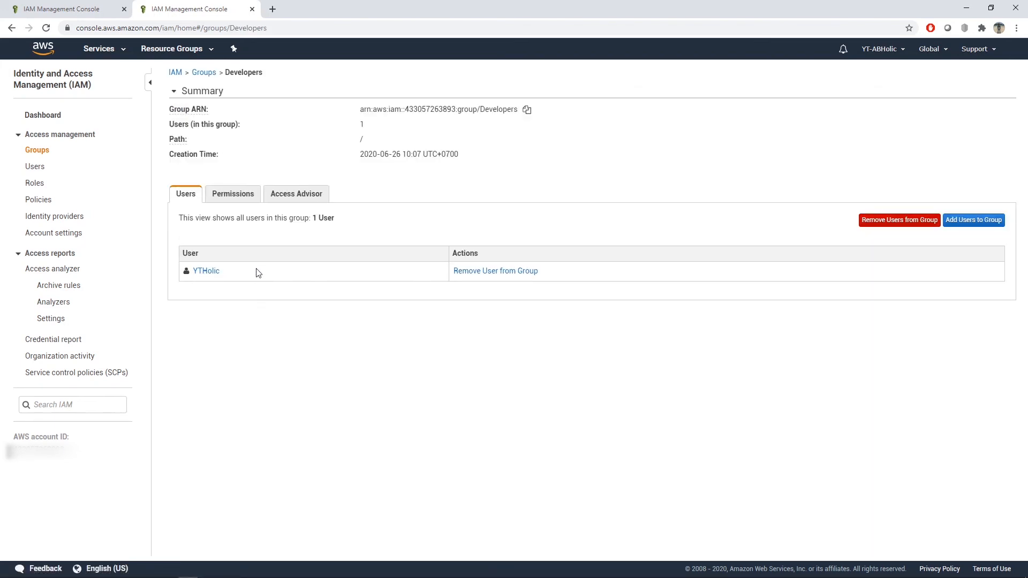
Step: Look through the account's IAM roles and the list of available policies
click(37, 183)
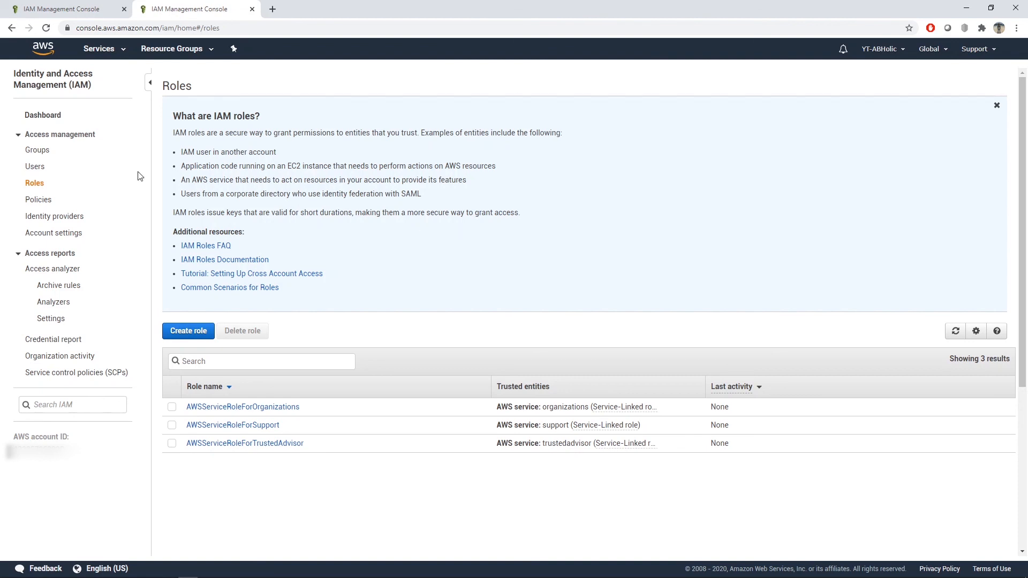
click(47, 199)
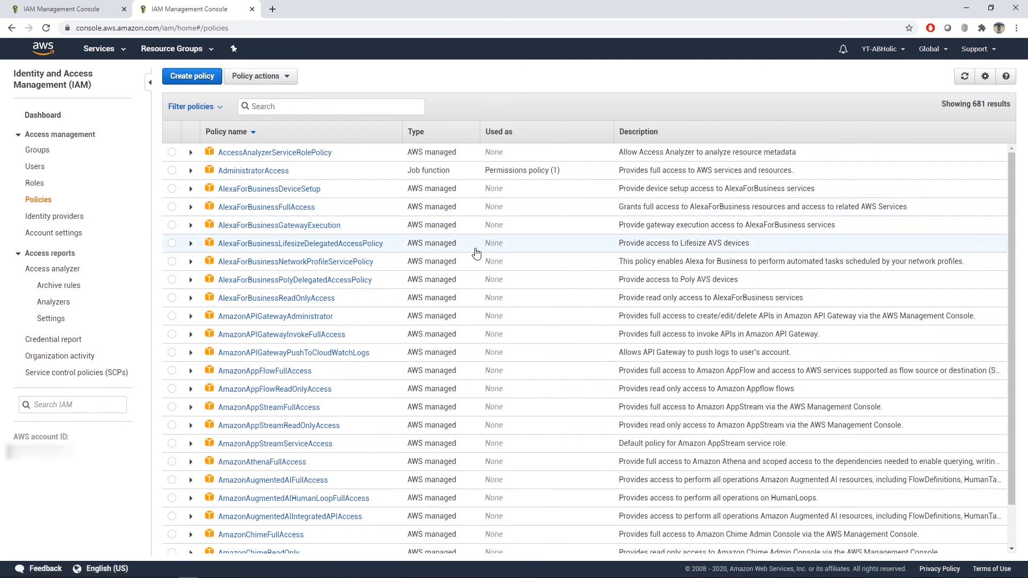
scroll(498, 270, down, 1)
scroll(501, 270, up, 1)
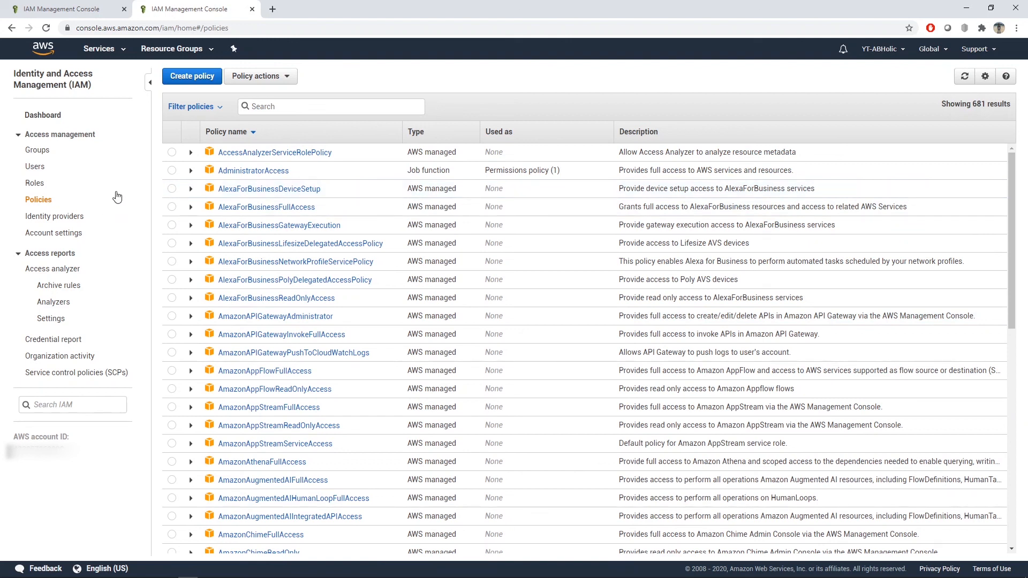
Step: View the AdministratorAccess policy's JSON, examine its Effect setting, and return to the policies list
click(257, 171)
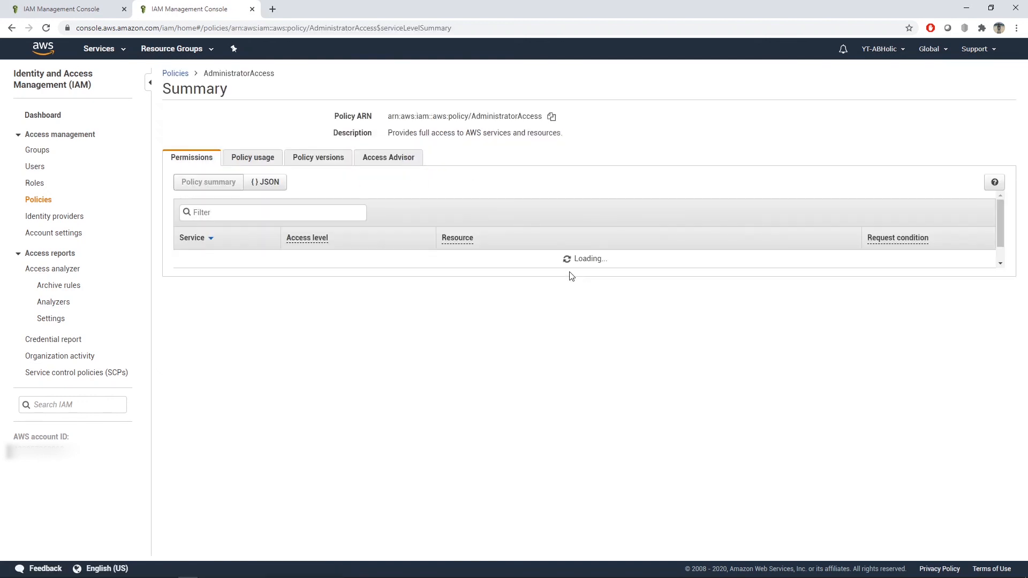
click(276, 183)
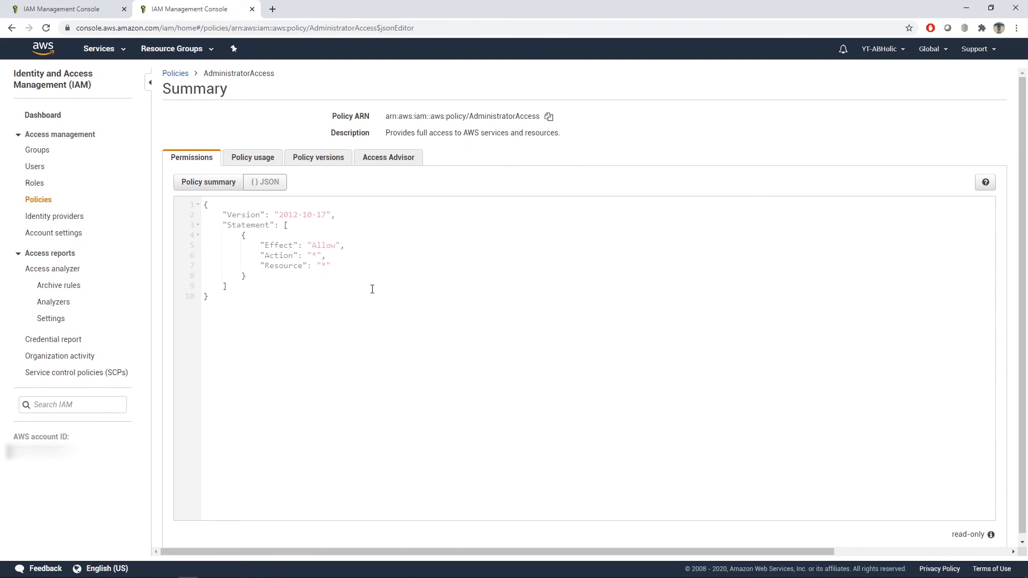
drag(312, 245, 333, 245)
click(40, 200)
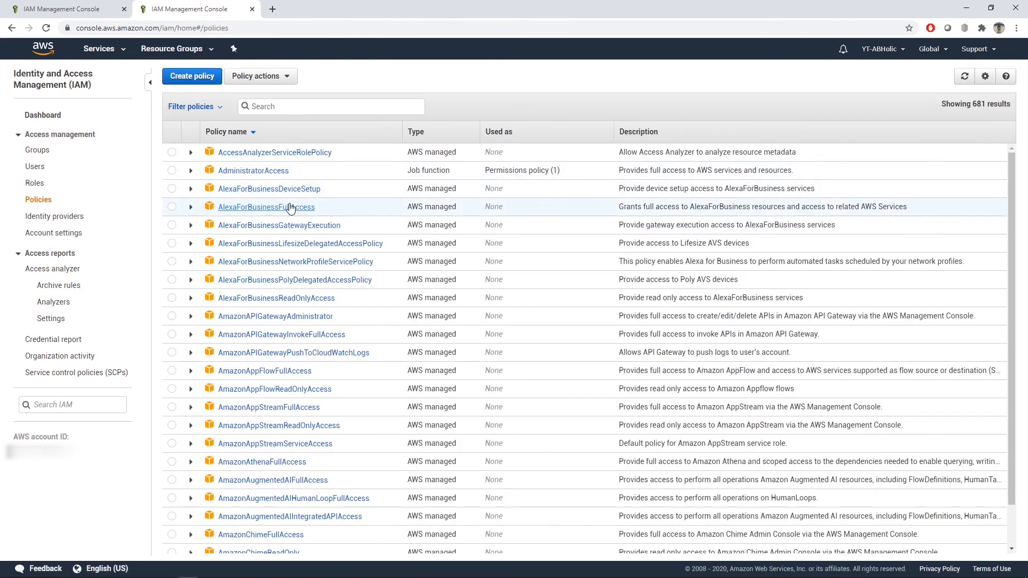
Step: Open the IAM Policy Simulator from the dashboard and select the Developers group's AdministratorAccess policy
click(42, 118)
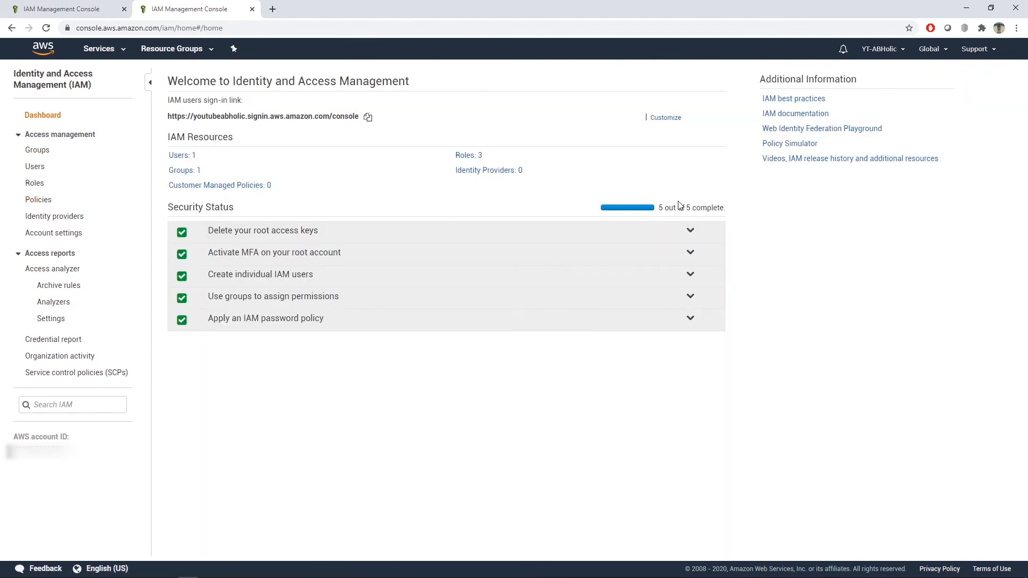
click(780, 148)
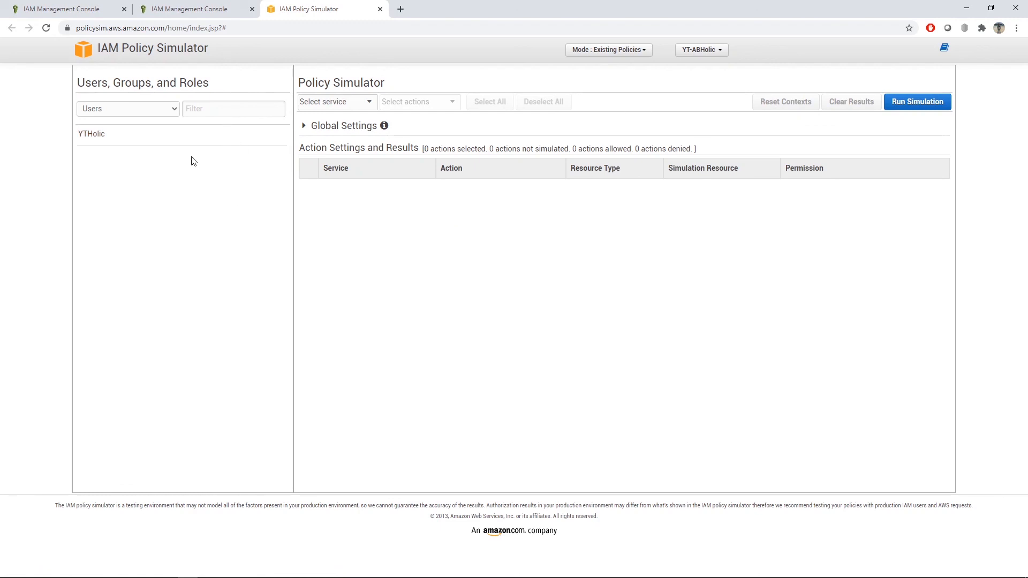
click(119, 109)
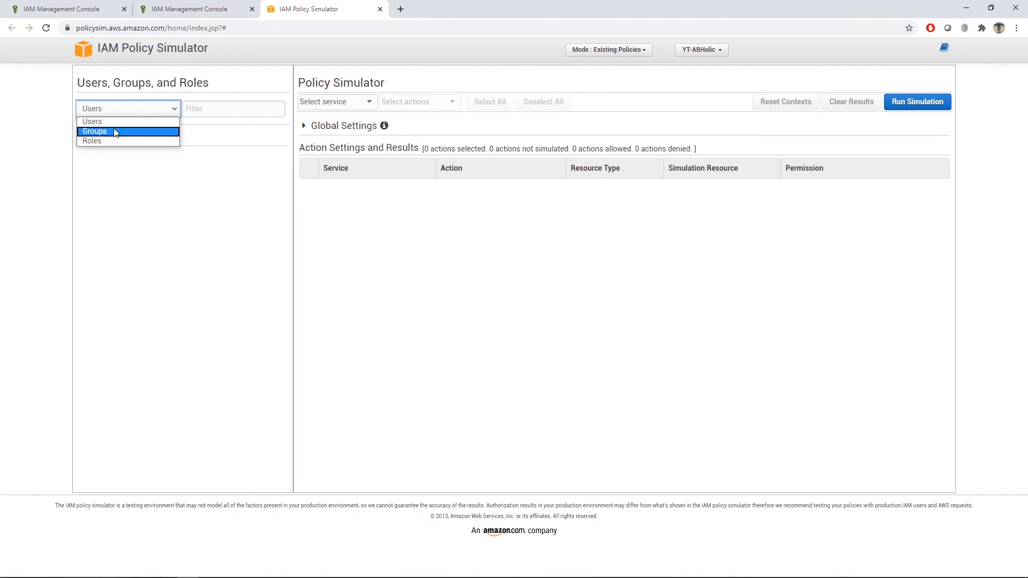
click(115, 131)
click(137, 141)
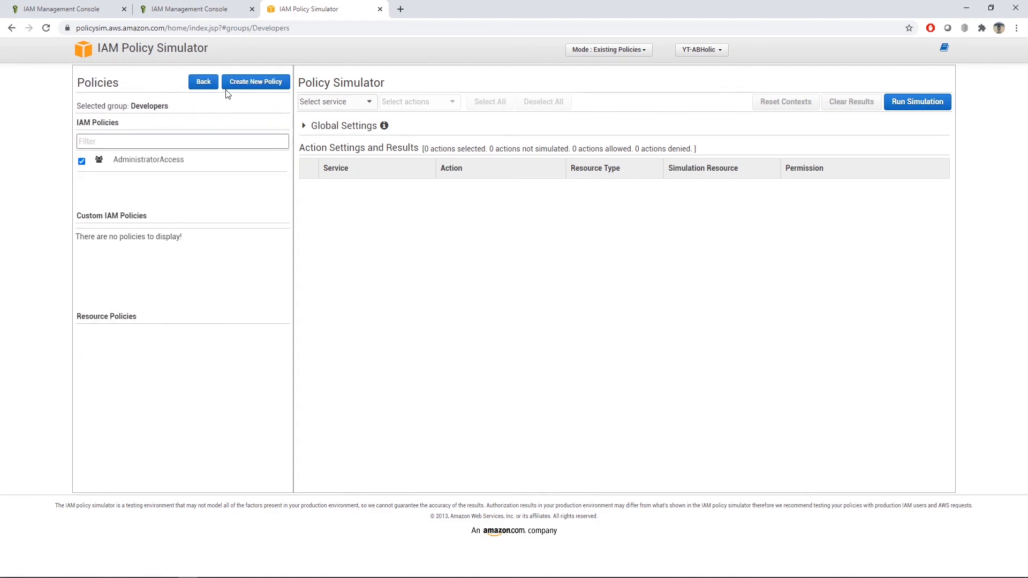
click(150, 161)
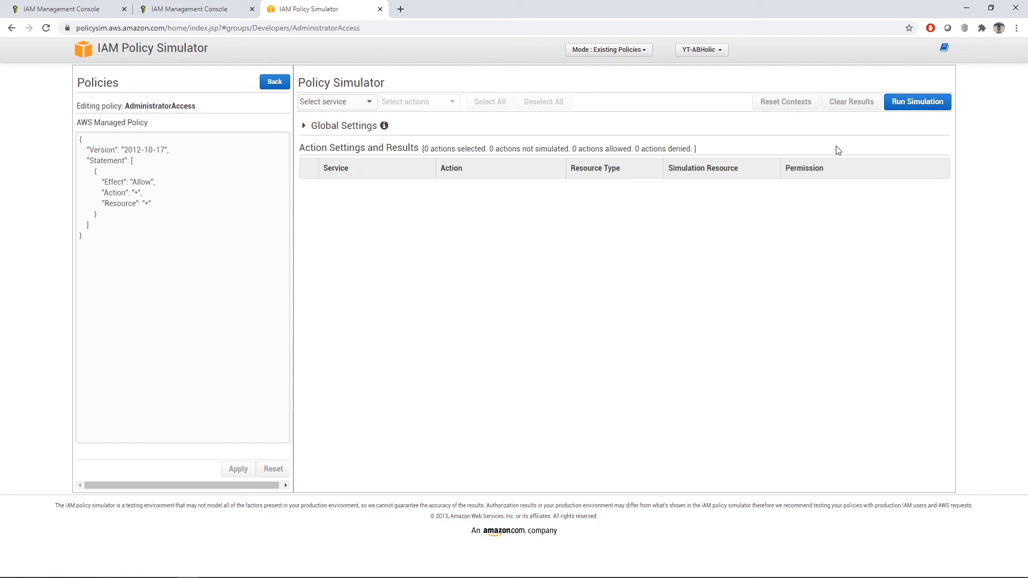
Step: Find S3 among the services and choose it as the service for the policy simulation
click(369, 102)
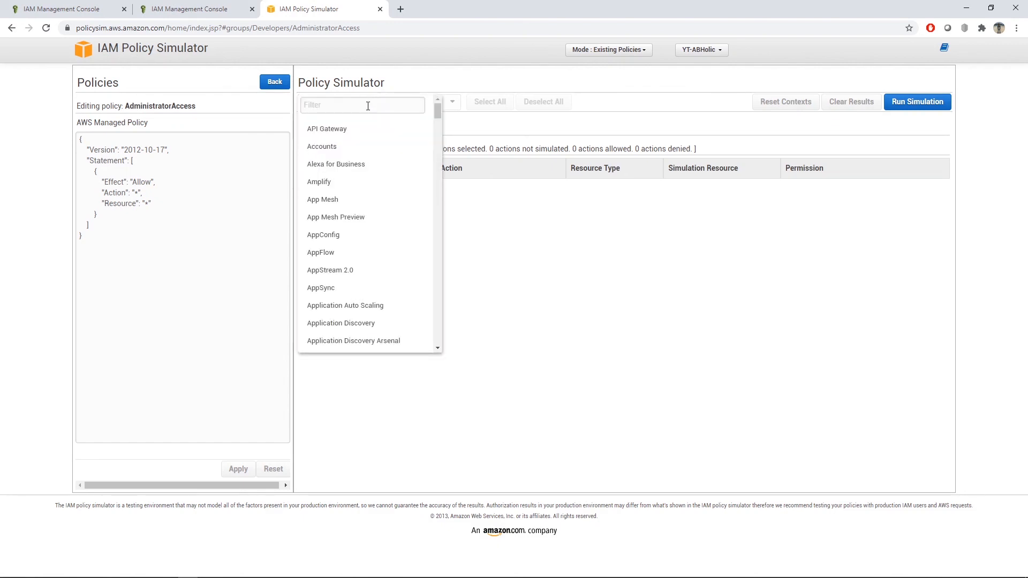
scroll(363, 233, down, 3)
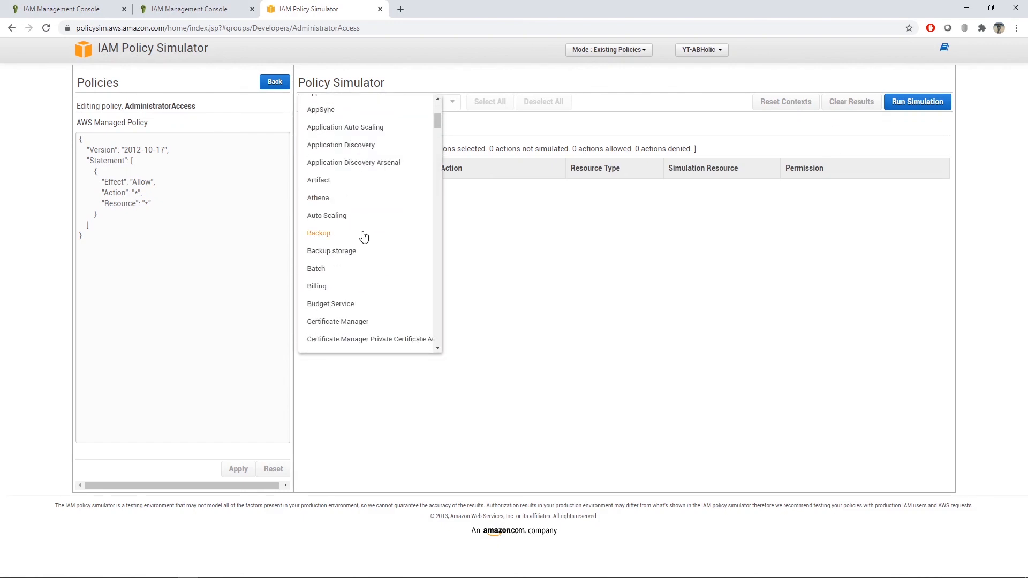
scroll(363, 235, down, 10)
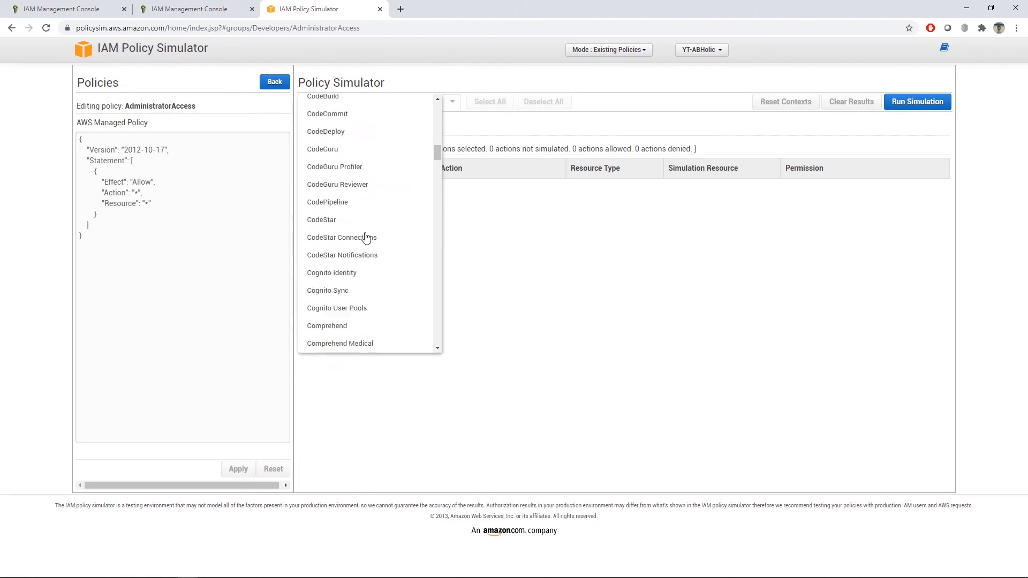
scroll(366, 236, up, 13)
scroll(392, 225, down, 1)
scroll(367, 165, up, 1)
click(344, 104)
text(s3)
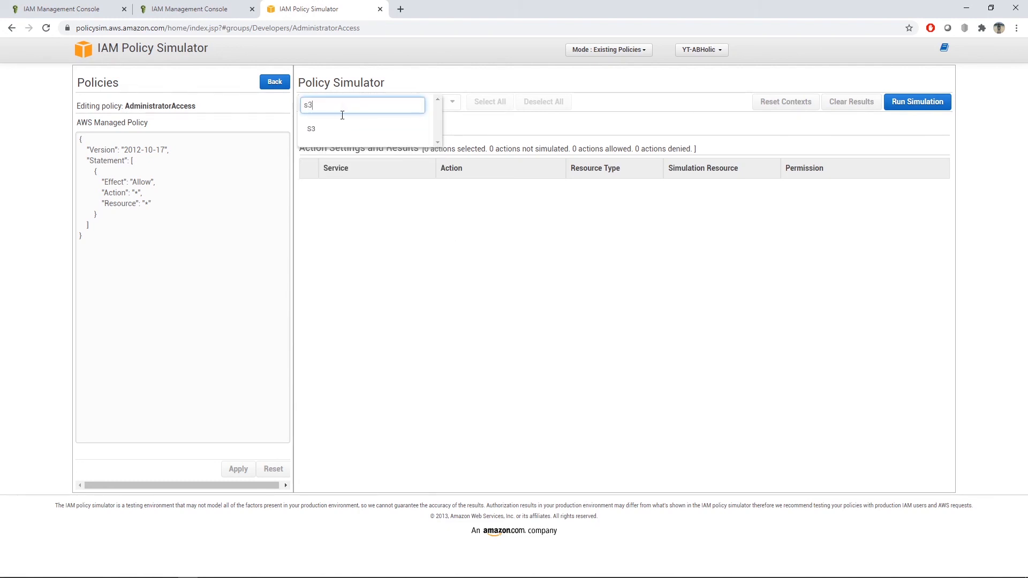
click(311, 128)
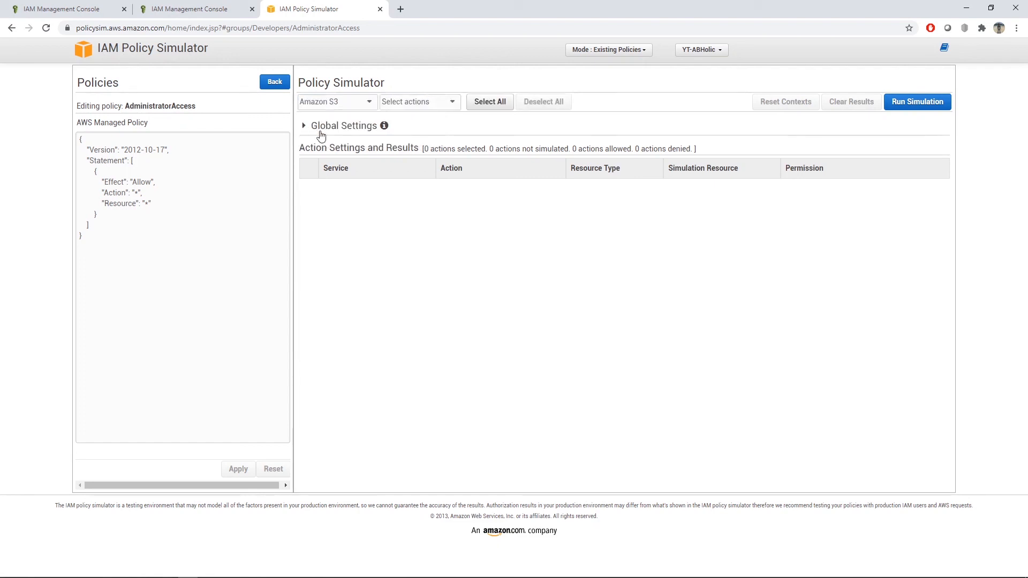
Step: Select all Amazon S3 actions, run the simulation, and highlight the "Allow" effect in the policy
click(415, 108)
click(485, 105)
click(455, 107)
click(487, 103)
click(906, 104)
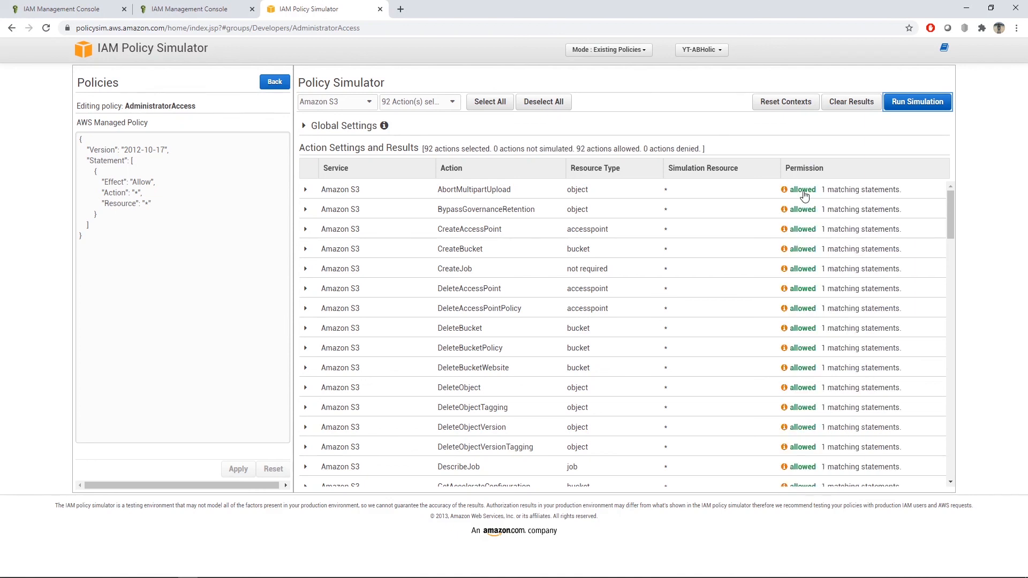
double_click(137, 182)
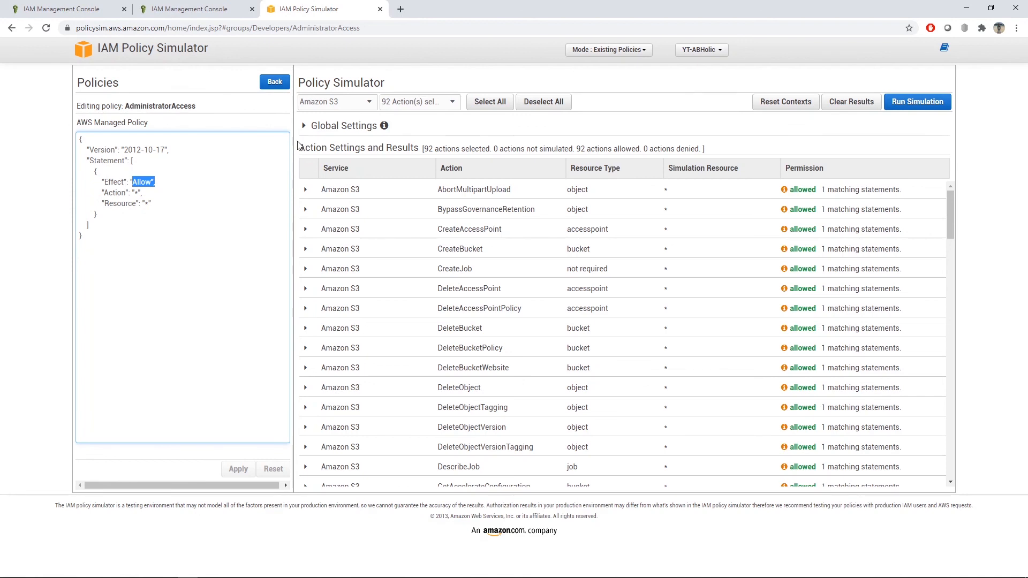
Step: Change the AdministratorAccess policy's Effect to "Deny" in the simulator and apply the edit
click(219, 234)
click(143, 182)
text(s)
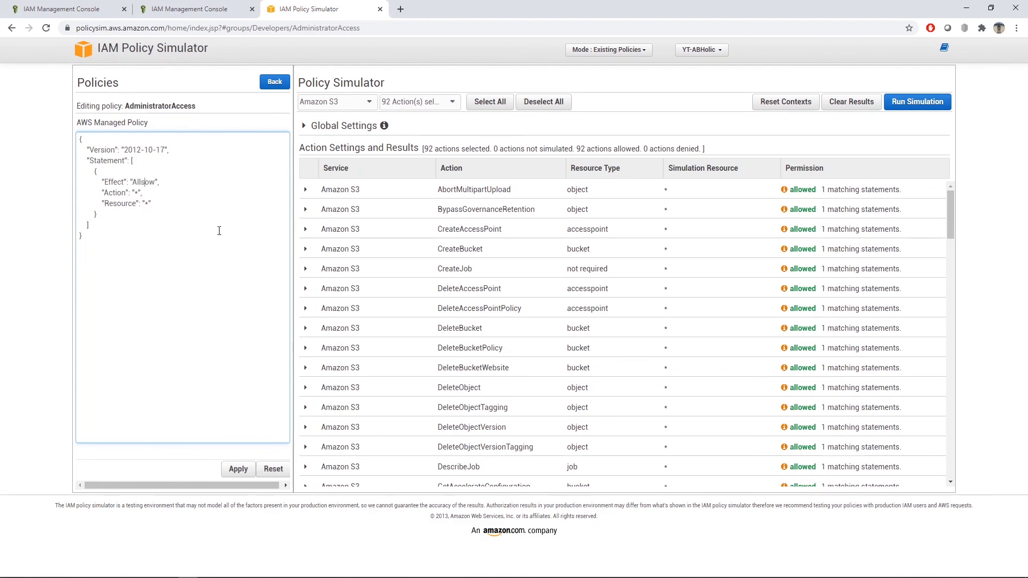
key(BackSpace)
key(BackSpace)
text(D)
click(244, 470)
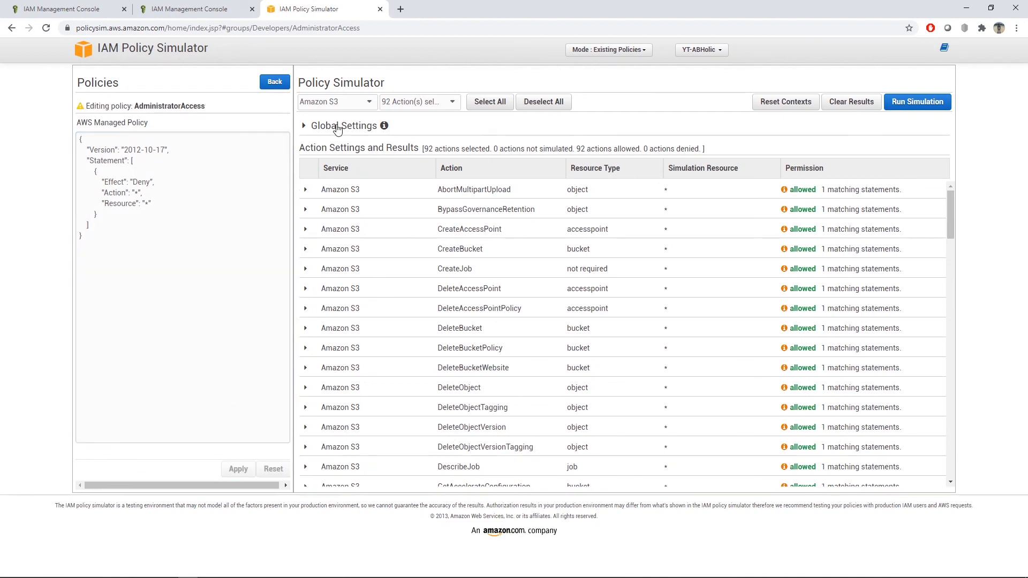
Step: Rerun the simulation for the selected Amazon S3 actions and review their permissions against the policy's Effect and Action lines
click(922, 106)
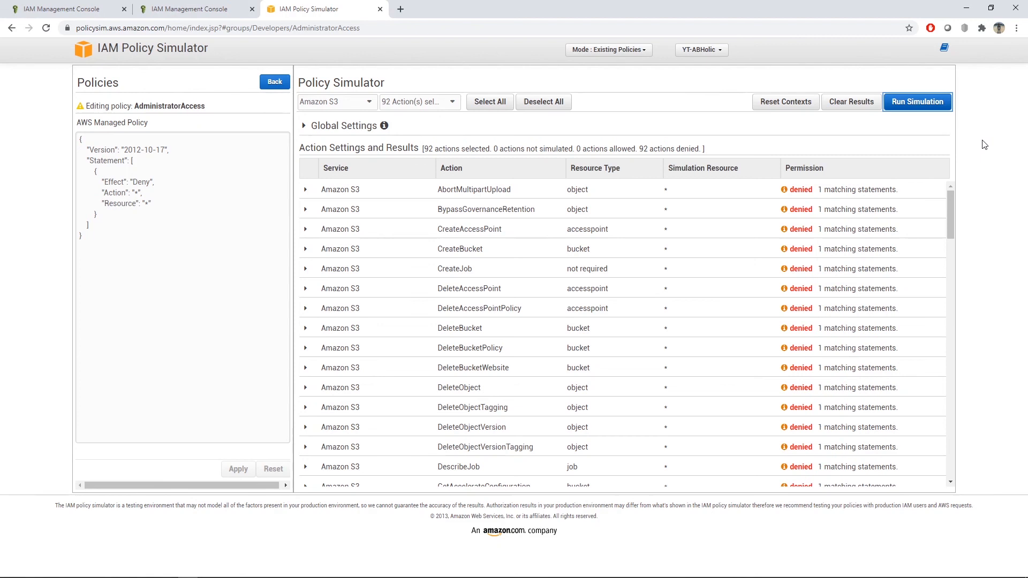
scroll(814, 235, down, 15)
scroll(815, 256, down, 8)
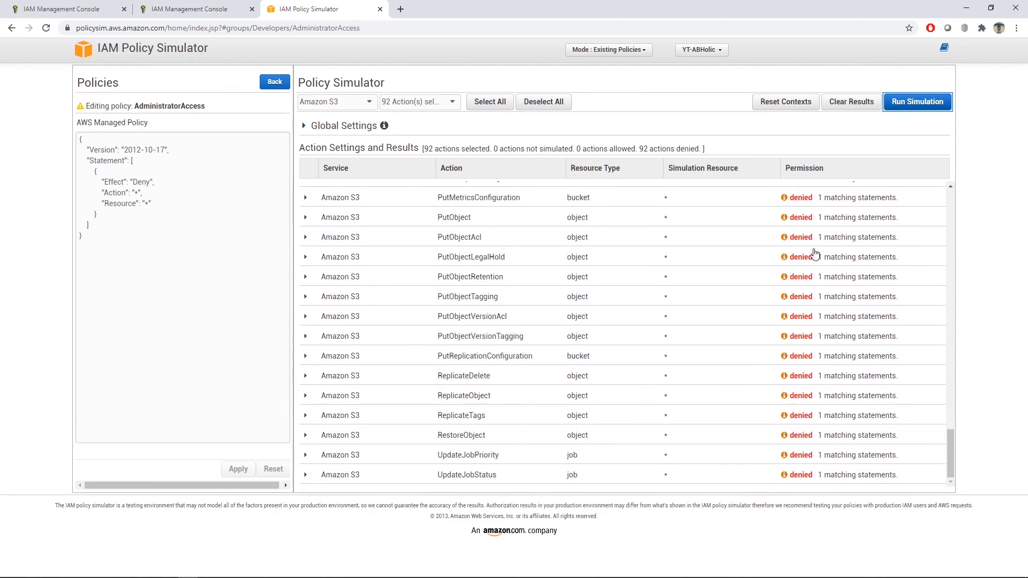
scroll(814, 253, up, 20)
scroll(813, 251, up, 6)
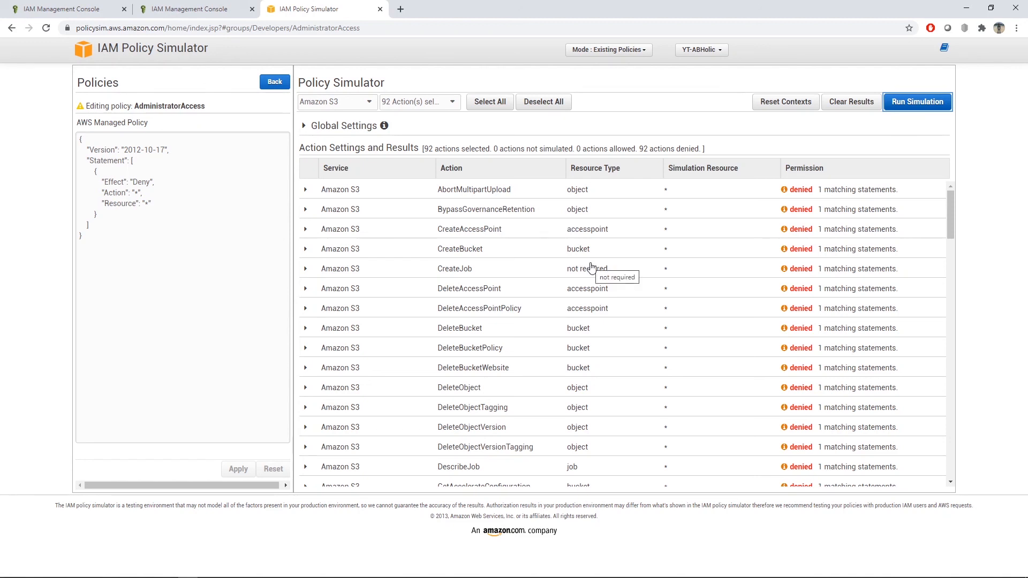
drag(118, 181, 157, 196)
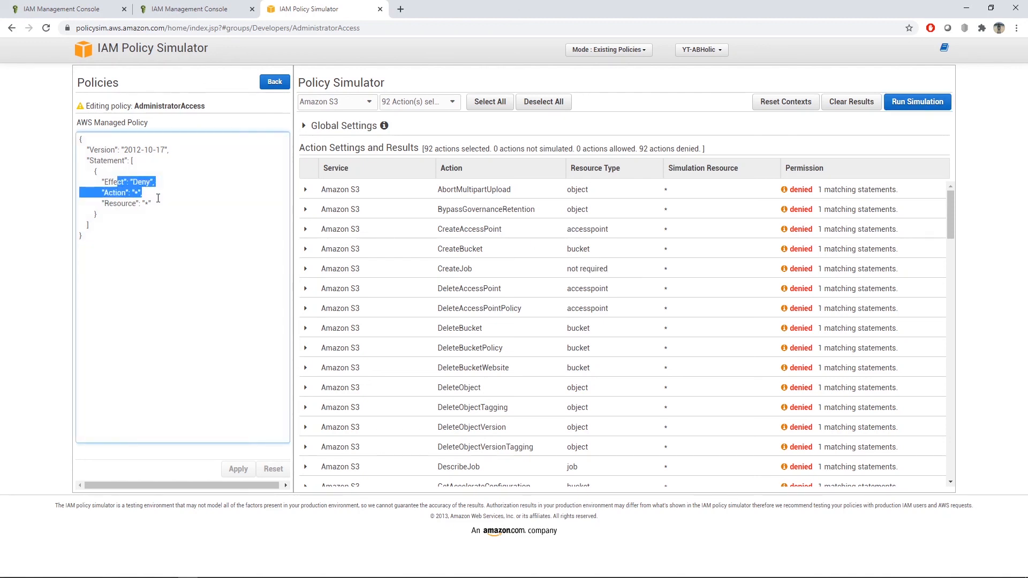
click(163, 185)
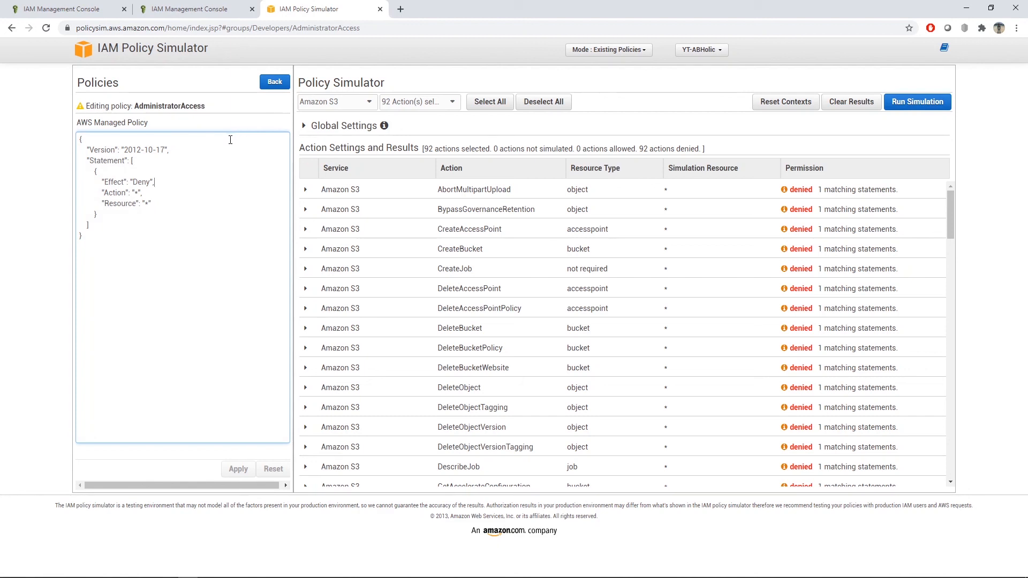